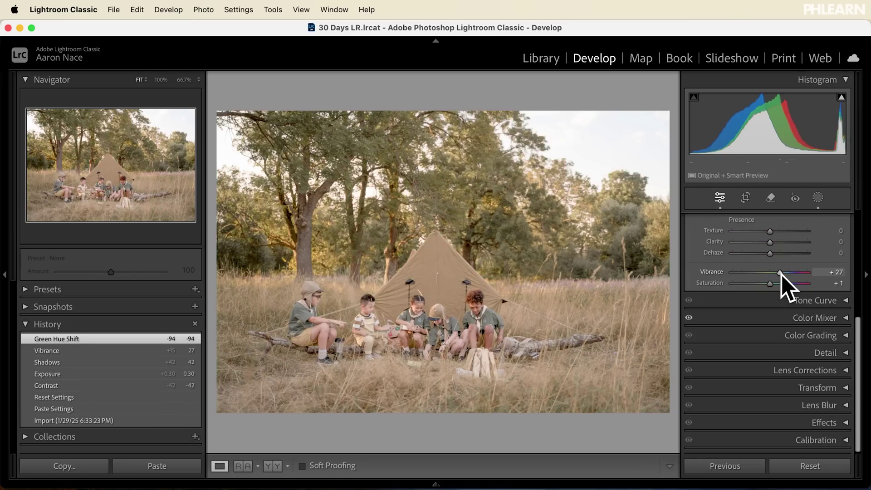
- Increase the vibrance of the wide campsite photo and synchronize its settings across all ten photos
{"action": "left_click_drag", "start_coordinate": [781, 274], "coordinate": [785, 274]}
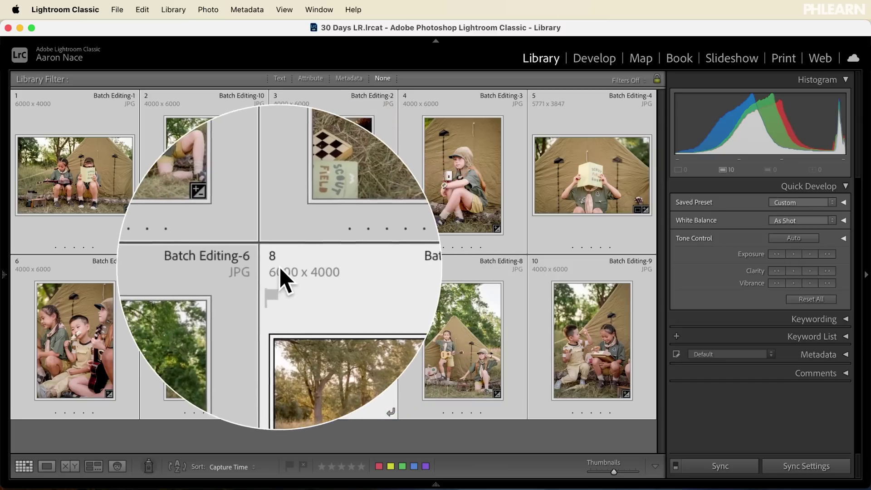
{"action": "left_click", "coordinate": [806, 466]}
{"action": "left_click", "coordinate": [699, 350]}
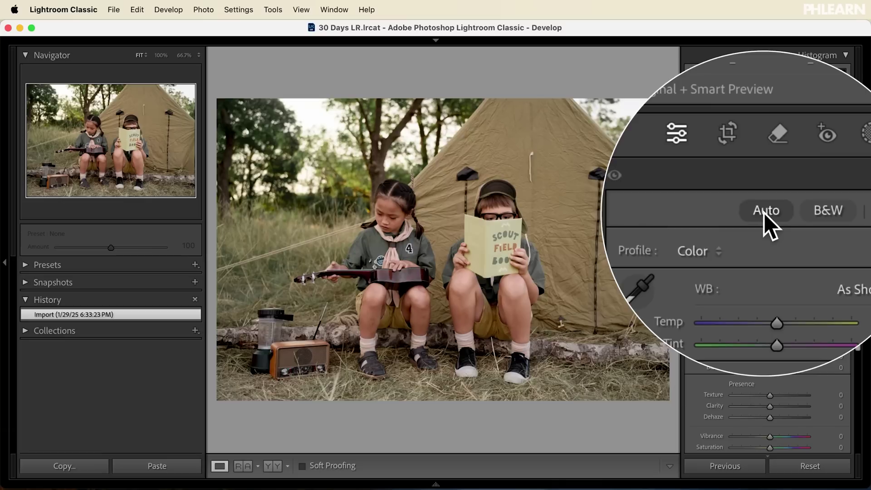
- Apply Auto adjustments to the photo of the two seated scouts and synchronize the edit settings across the batch
{"action": "left_click", "coordinate": [764, 214]}
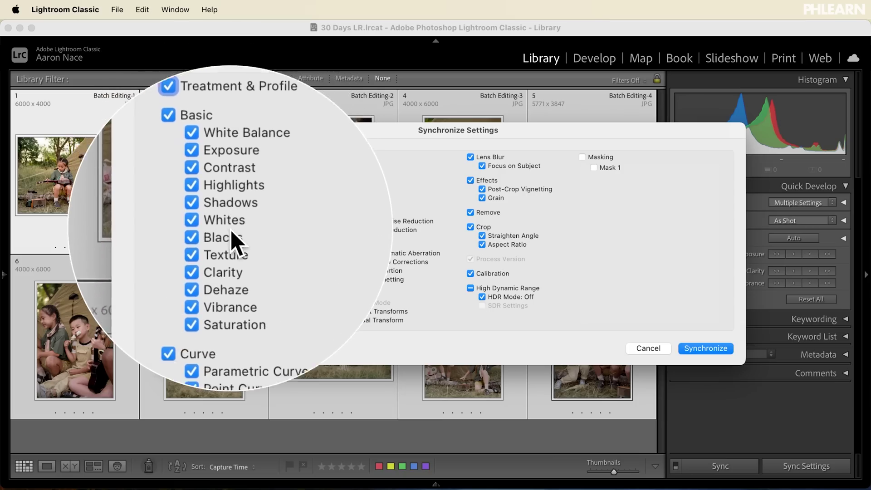
{"action": "left_click", "coordinate": [708, 348]}
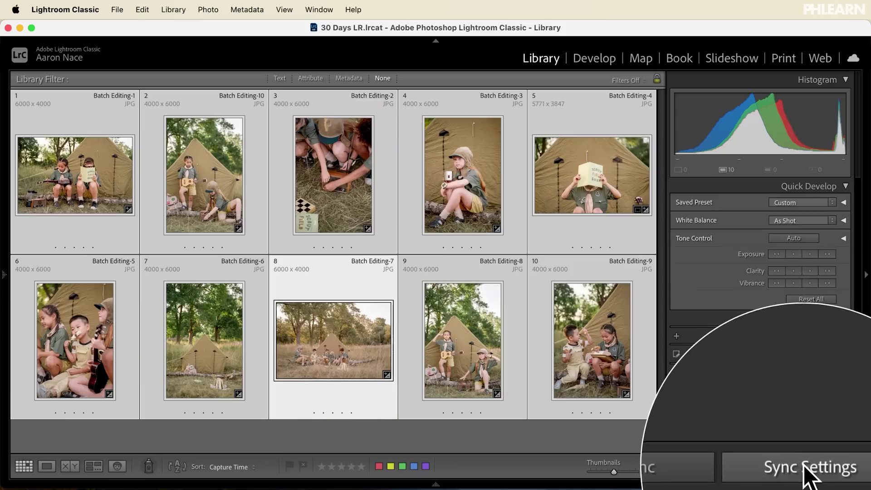
{"action": "left_click", "coordinate": [811, 466]}
{"action": "left_click", "coordinate": [702, 348]}
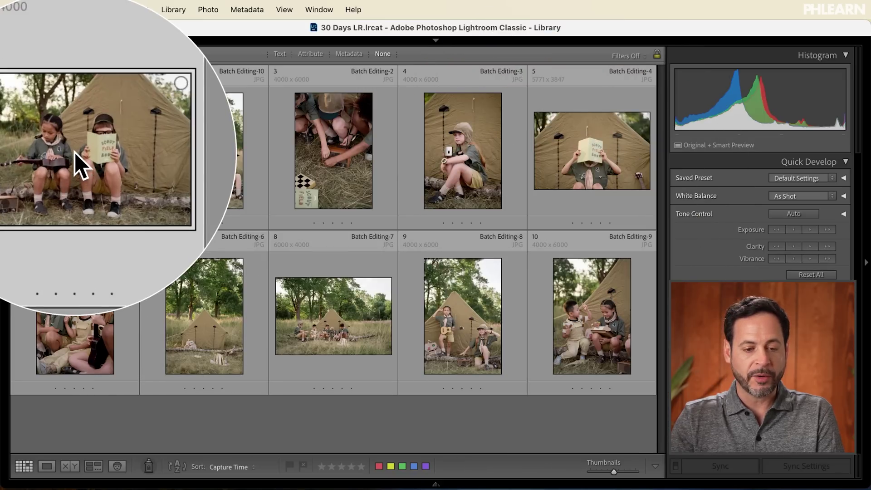
- Open the first photo, Batch Editing-1, in the Develop module and apply Auto adjustments to its Basic settings
{"action": "key", "text": "d"}
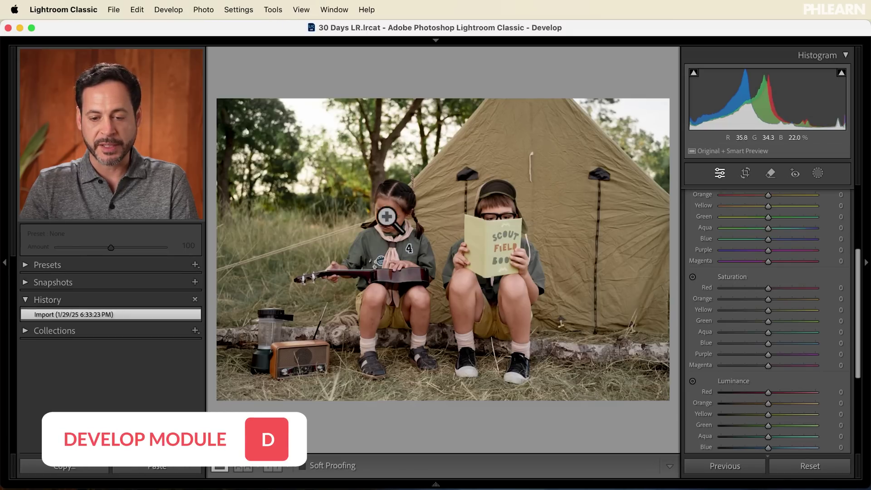
{"action": "scroll", "coordinate": [761, 251], "scroll_direction": "up", "scroll_amount": 5}
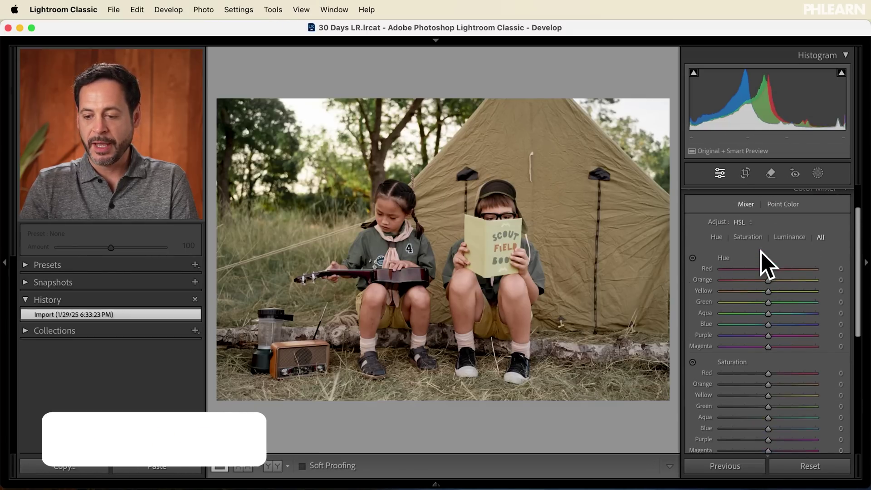
{"action": "left_click", "coordinate": [831, 232]}
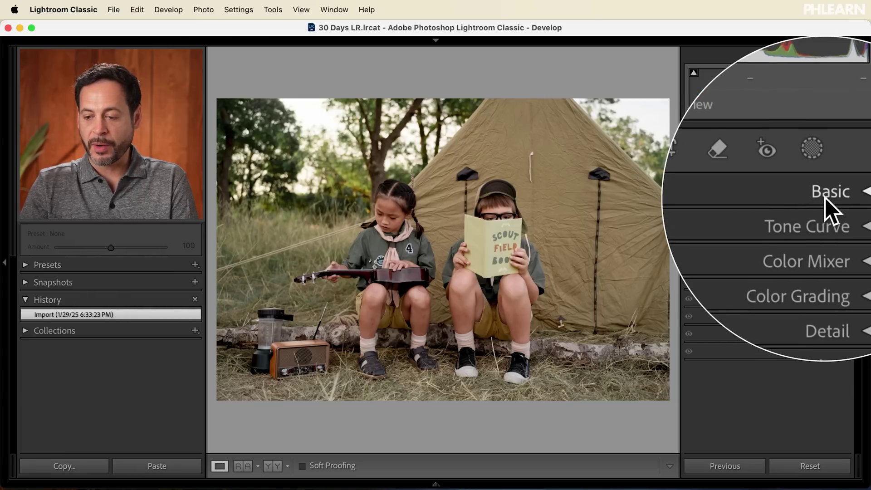
{"action": "left_click", "coordinate": [823, 198]}
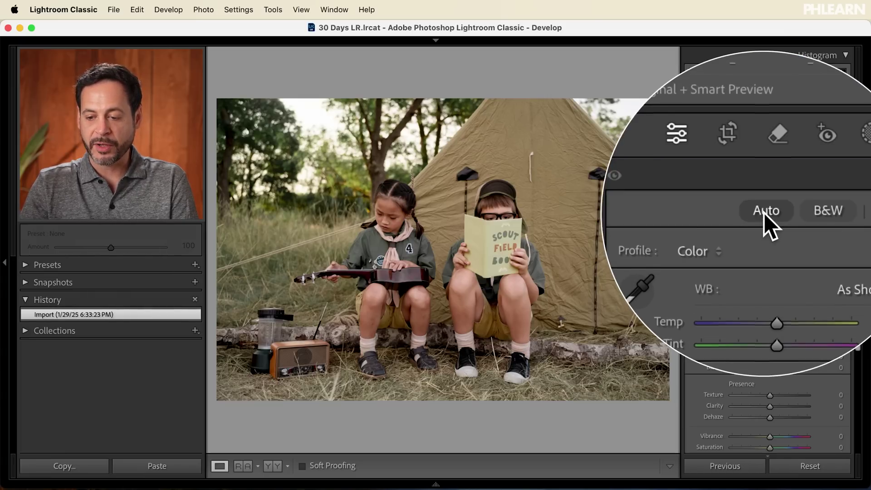
{"action": "left_click", "coordinate": [764, 213]}
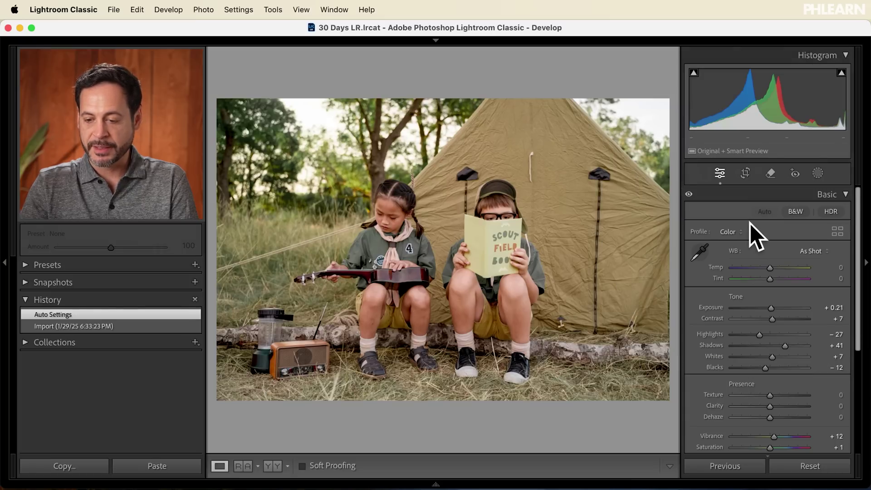
{"action": "scroll", "coordinate": [750, 223], "scroll_direction": "down", "scroll_amount": 3}
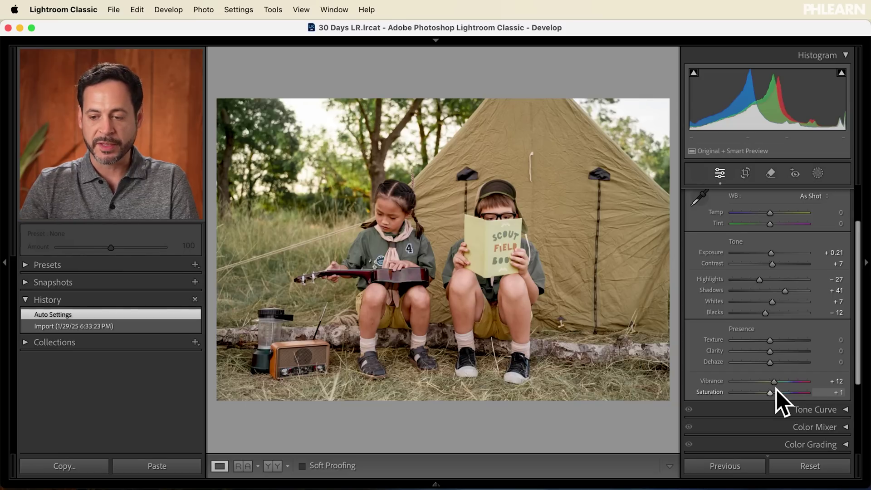
{"action": "scroll", "coordinate": [777, 390], "scroll_direction": "up", "scroll_amount": 3}
{"action": "left_click", "coordinate": [833, 195]}
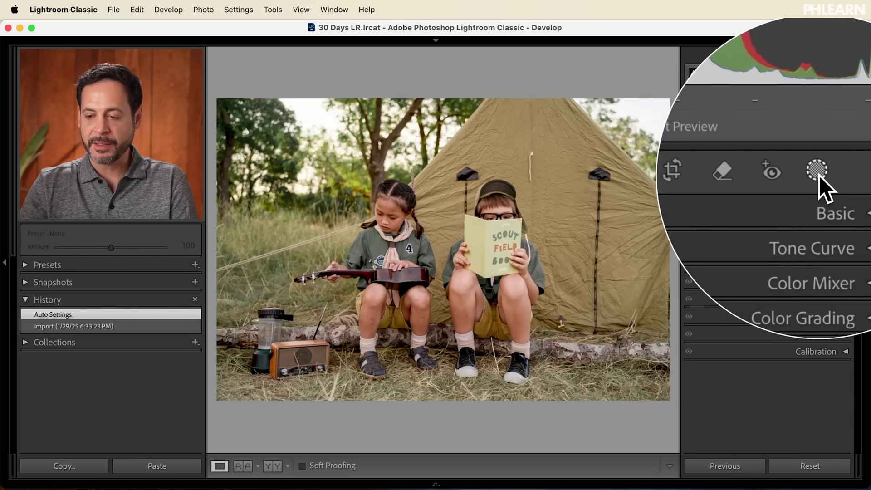
- Create a people mask covering the entire person for all people in the photo
{"action": "left_click", "coordinate": [817, 173]}
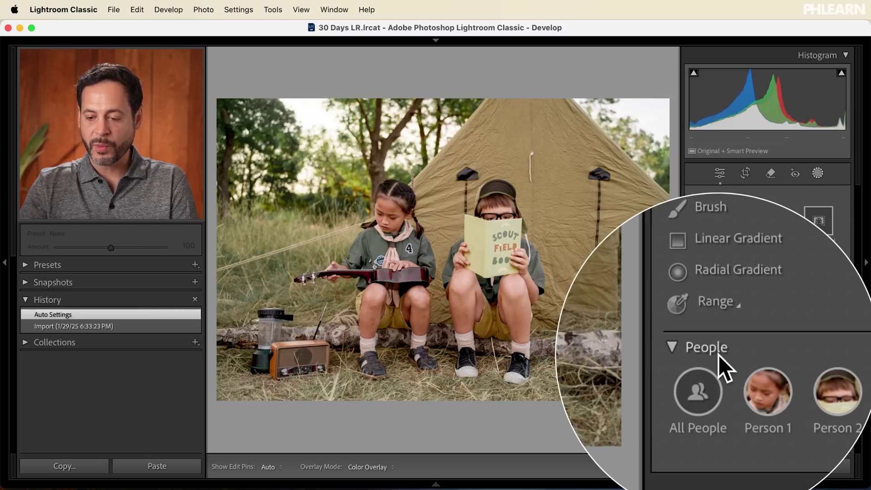
{"action": "left_click", "coordinate": [716, 387]}
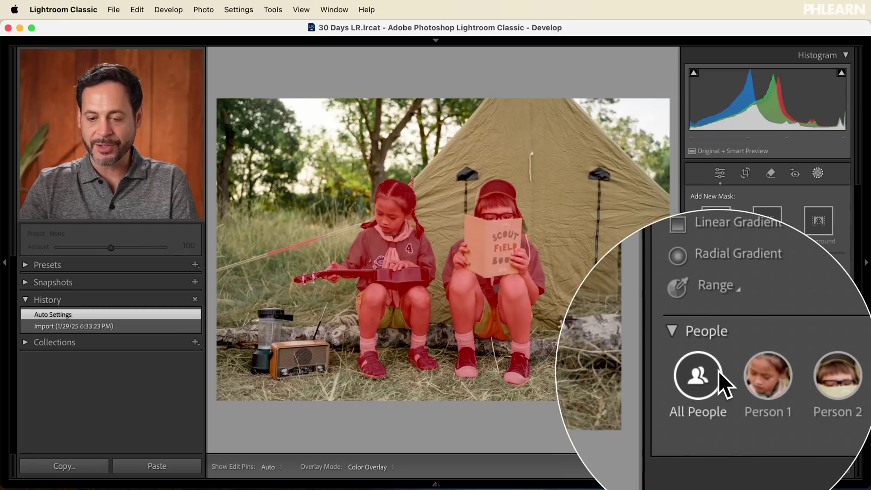
{"action": "left_click", "coordinate": [717, 371]}
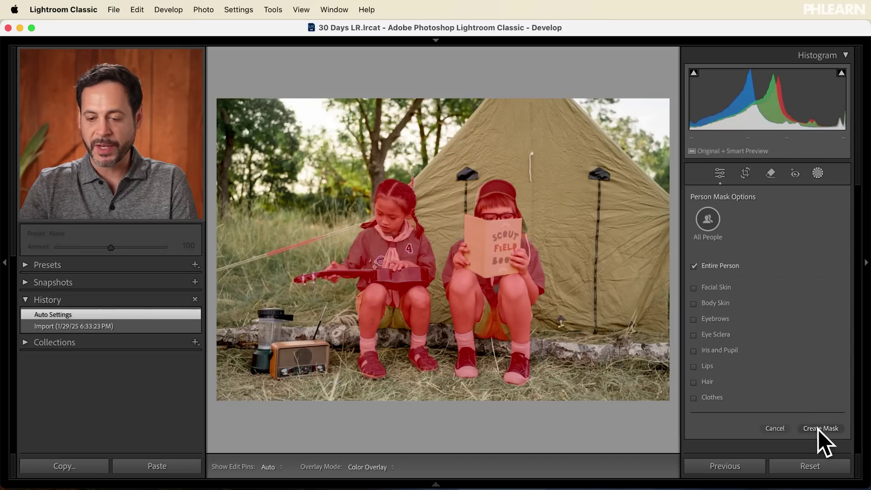
{"action": "left_click", "coordinate": [817, 429]}
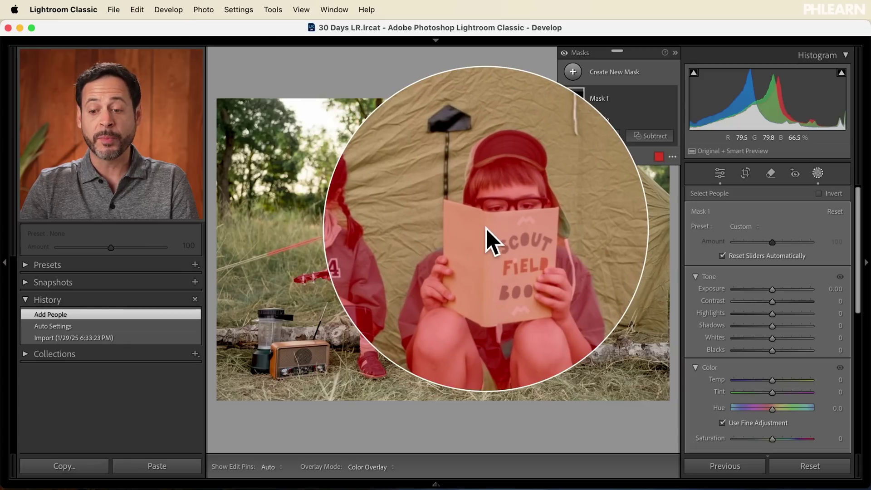
- Set the people mask's Exposure to 0.17 and Shadows to 15, and compare the photo with and without the mask
{"action": "left_click_drag", "start_coordinate": [774, 292], "coordinate": [774, 291]}
{"action": "left_click_drag", "start_coordinate": [774, 327], "coordinate": [779, 326]}
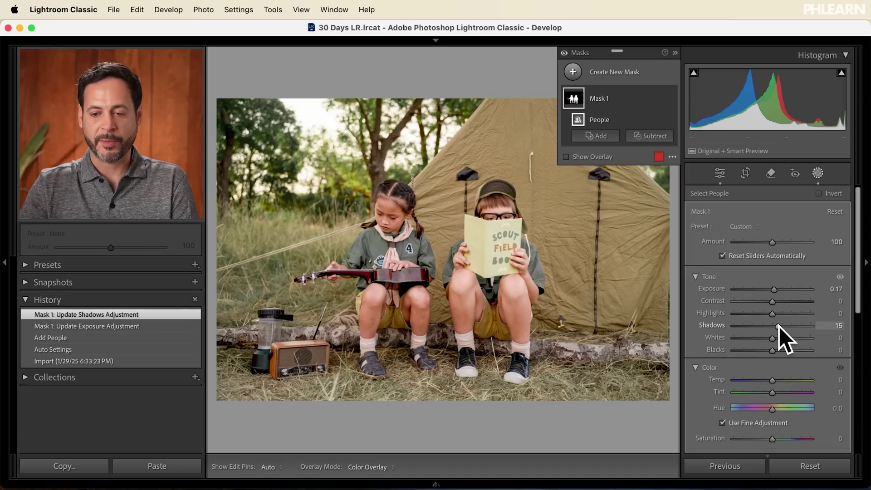
{"action": "left_click", "coordinate": [671, 99]}
{"action": "left_click", "coordinate": [671, 99]}
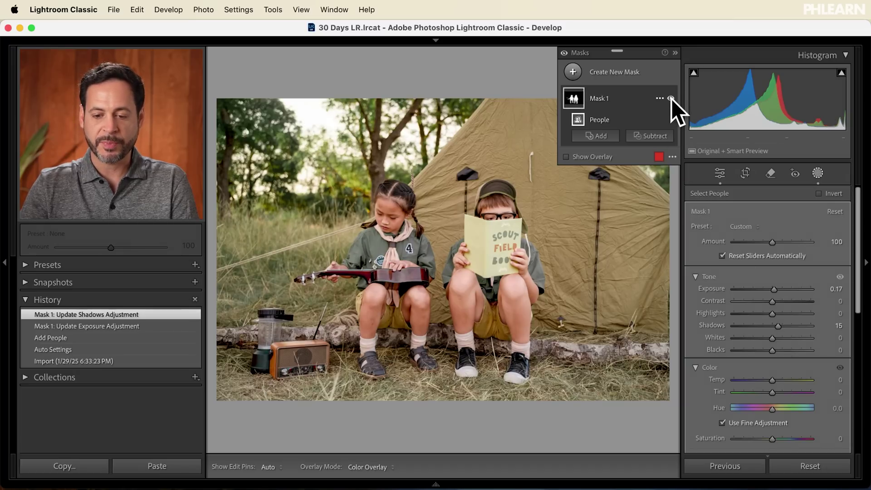
{"action": "left_click", "coordinate": [671, 99]}
{"action": "left_click", "coordinate": [671, 99]}
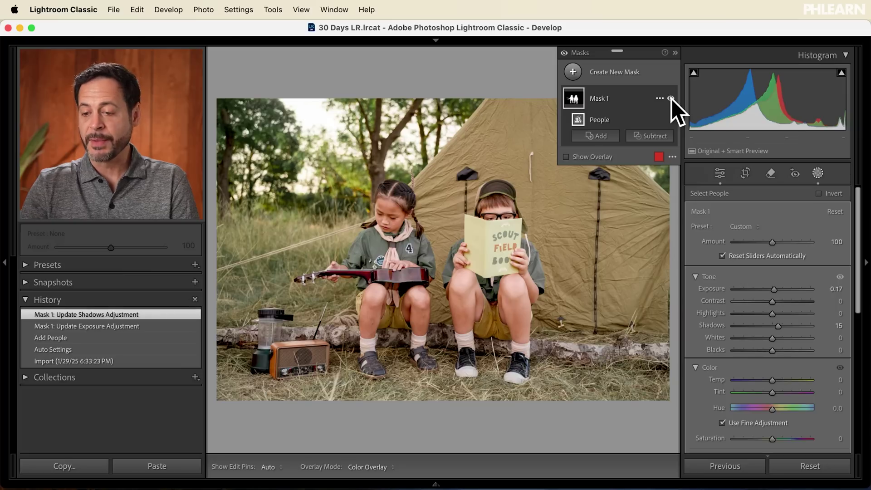
- Close masking, return to the Library grid, and select all ten photos with Batch Editing-1 as the primary selection
{"action": "left_click", "coordinate": [818, 174]}
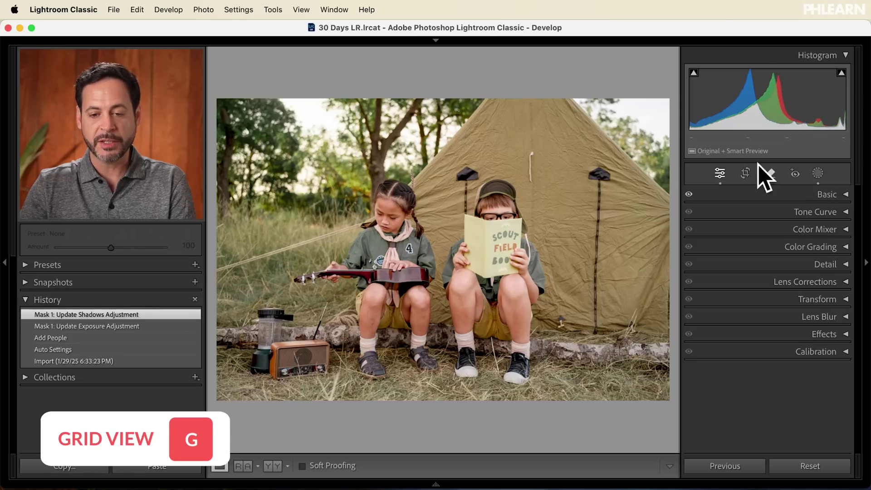
{"action": "left_click", "coordinate": [436, 41]}
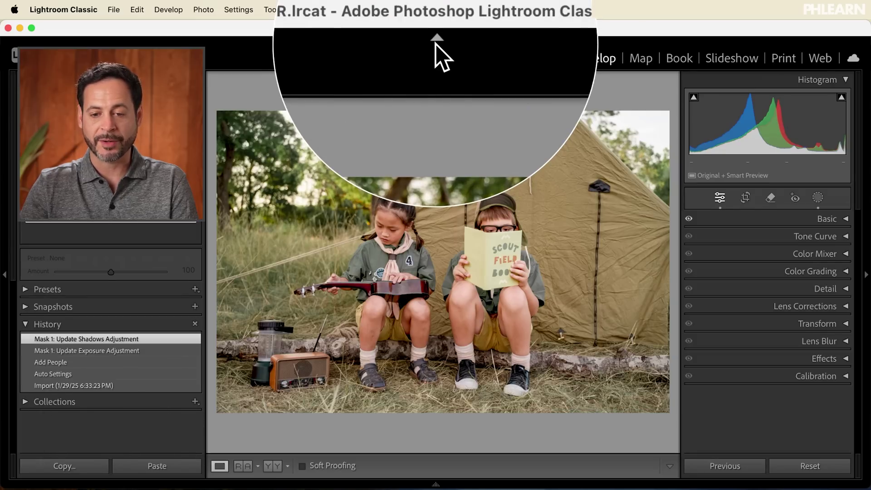
{"action": "left_click", "coordinate": [435, 41]}
{"action": "left_click", "coordinate": [435, 44]}
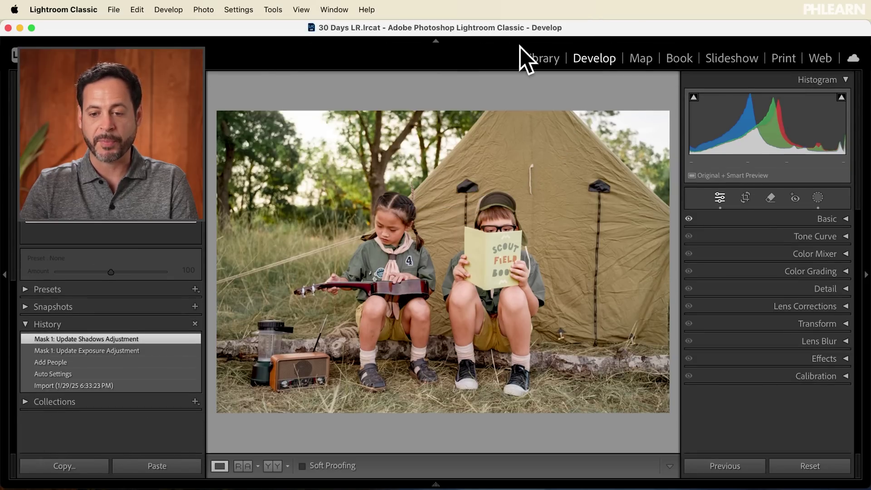
{"action": "left_click", "coordinate": [540, 61]}
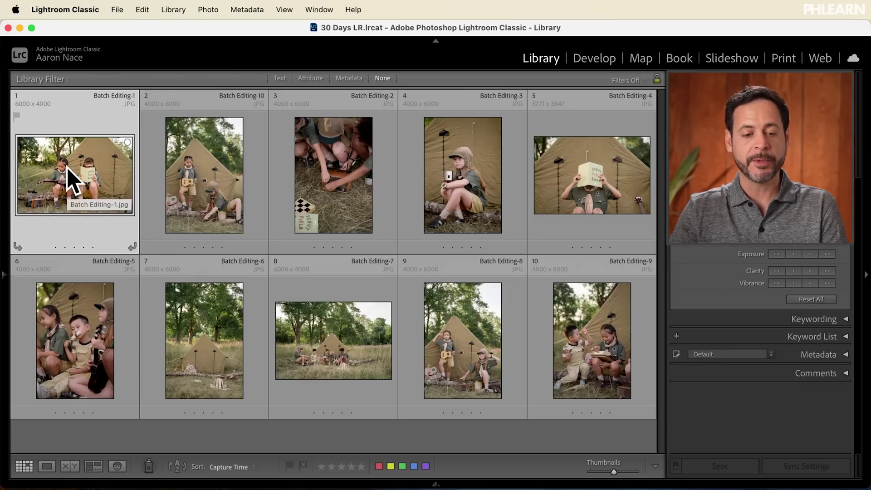
{"action": "left_click", "coordinate": [582, 333], "text": "shift"}
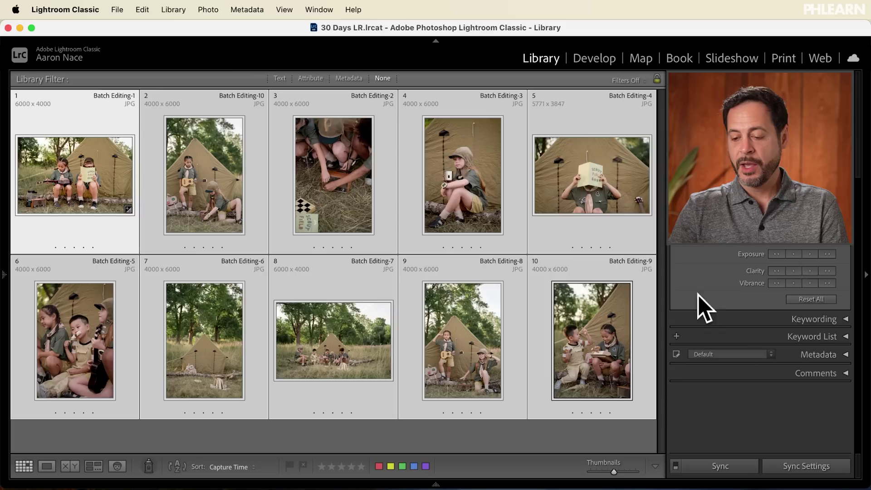
- Synchronize every setting from Batch Editing-1 to the other selected photos, including Masking with Mask 1
{"action": "left_click", "coordinate": [806, 465]}
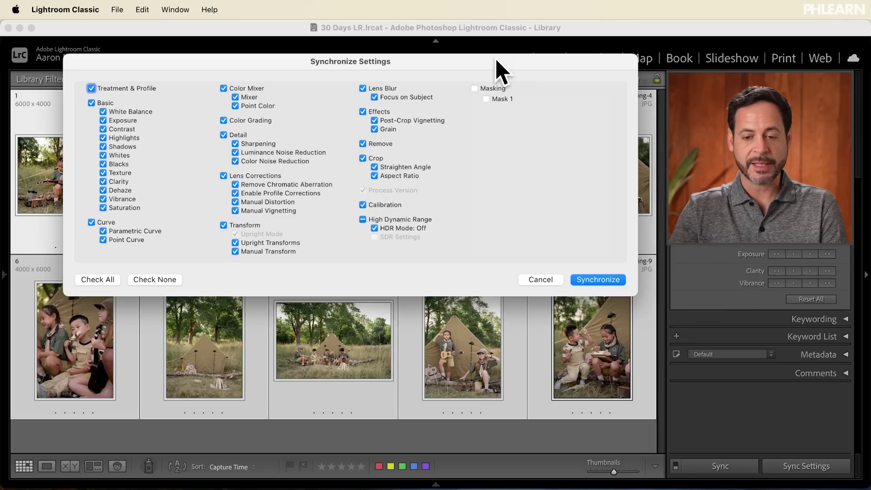
{"action": "left_click_drag", "start_coordinate": [502, 68], "coordinate": [607, 138]}
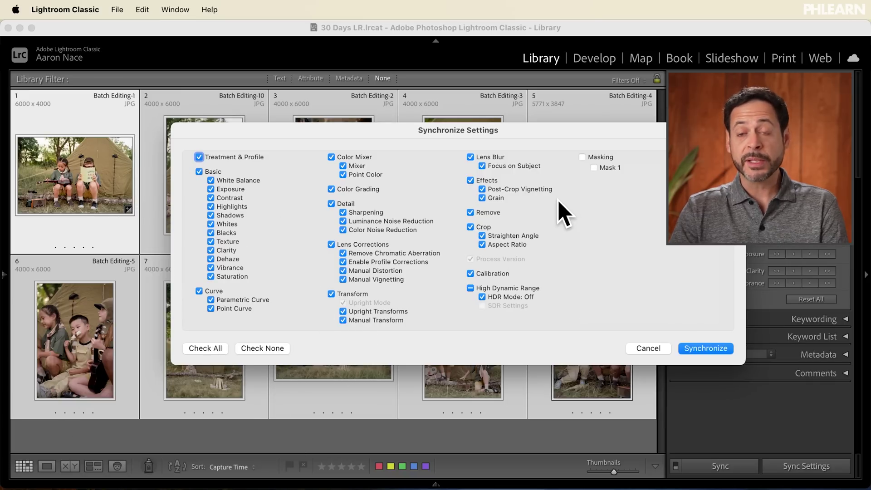
{"action": "left_click", "coordinate": [584, 159]}
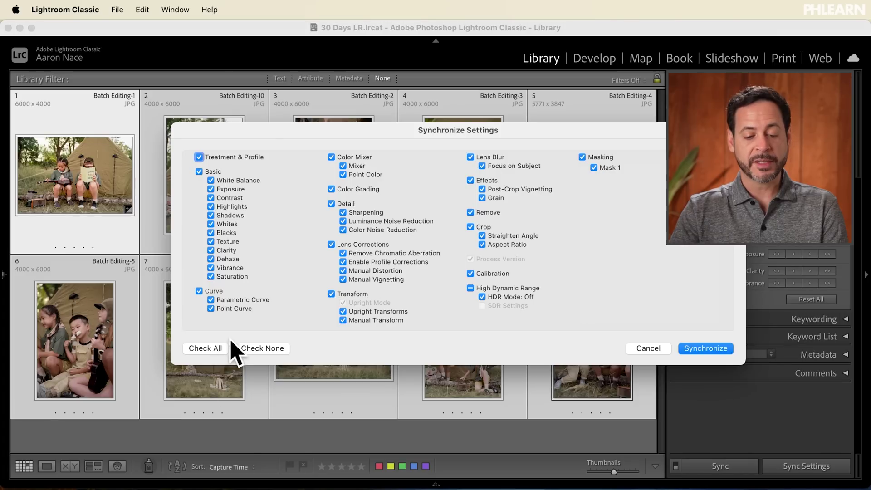
{"action": "left_click", "coordinate": [207, 348]}
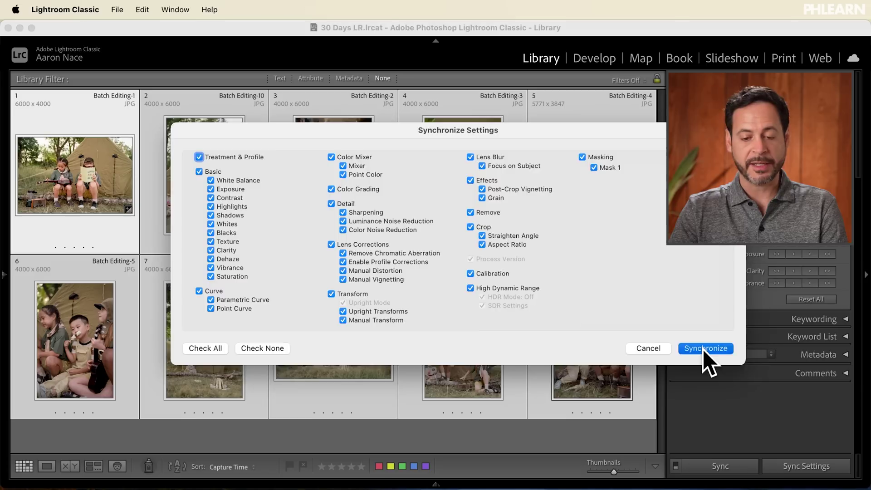
{"action": "left_click", "coordinate": [705, 348]}
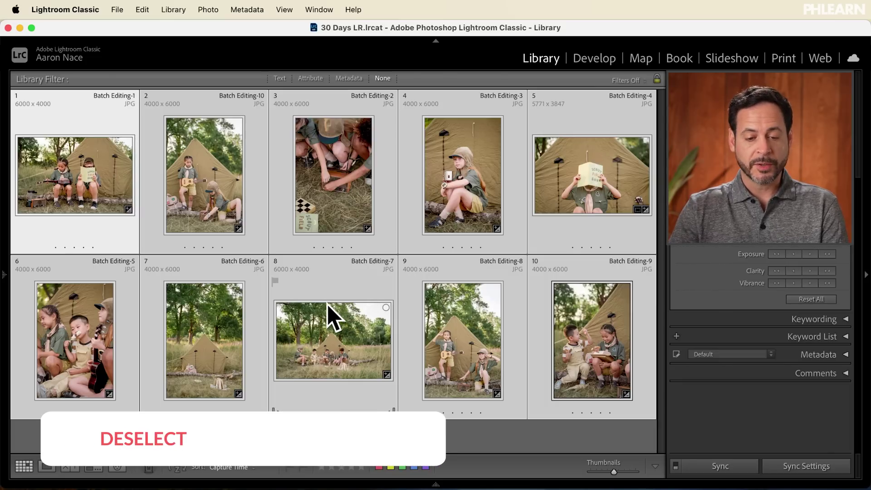
- Deselect the batch, open Batch Editing-10 in the Develop module, and check the synced people mask with its overlay
{"action": "key", "text": "super+d"}
{"action": "left_click", "coordinate": [211, 175]}
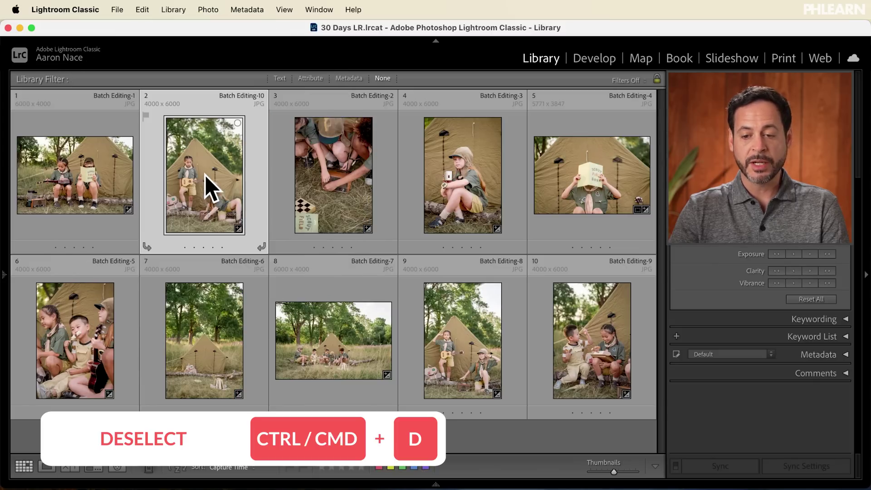
{"action": "left_click", "coordinate": [606, 59]}
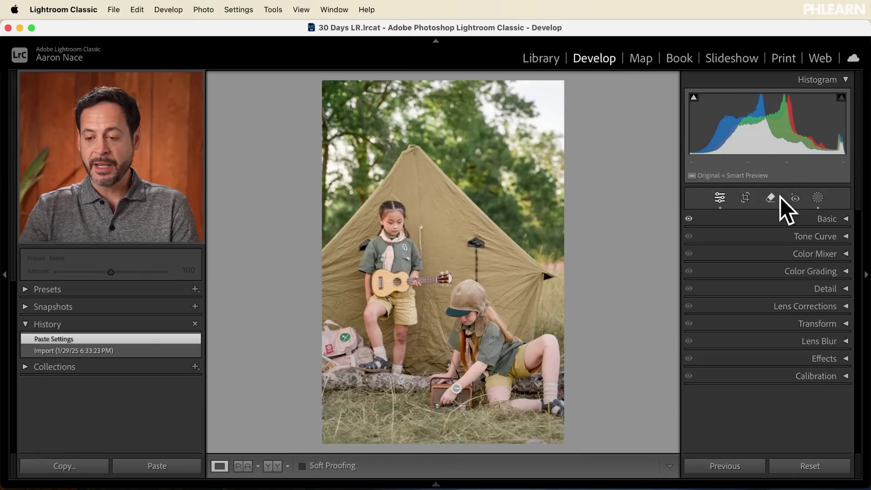
{"action": "left_click", "coordinate": [817, 198]}
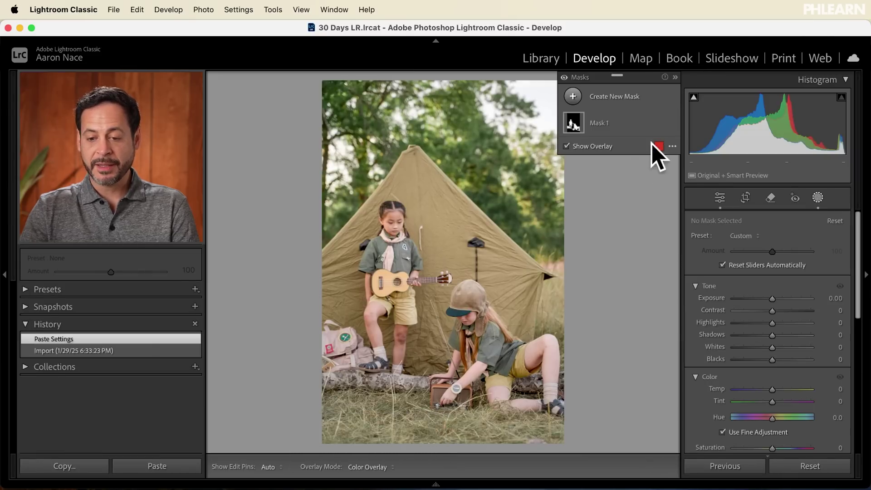
{"action": "left_click", "coordinate": [605, 123]}
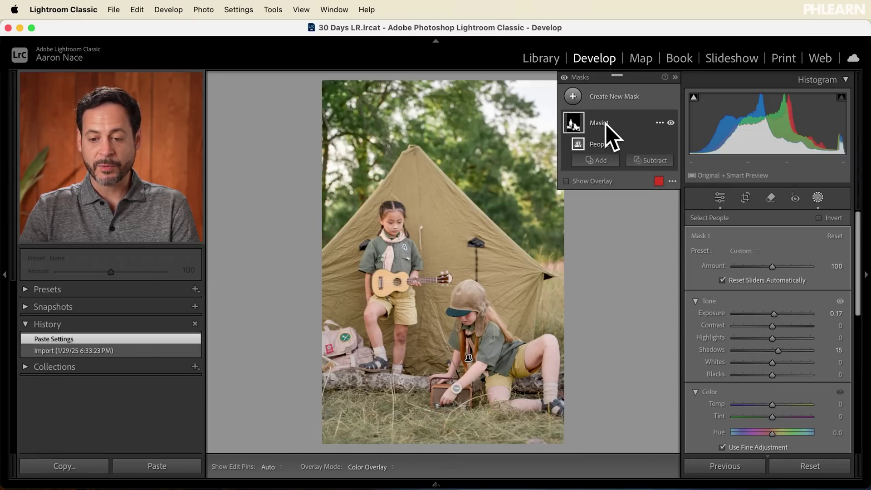
{"action": "left_click", "coordinate": [580, 182]}
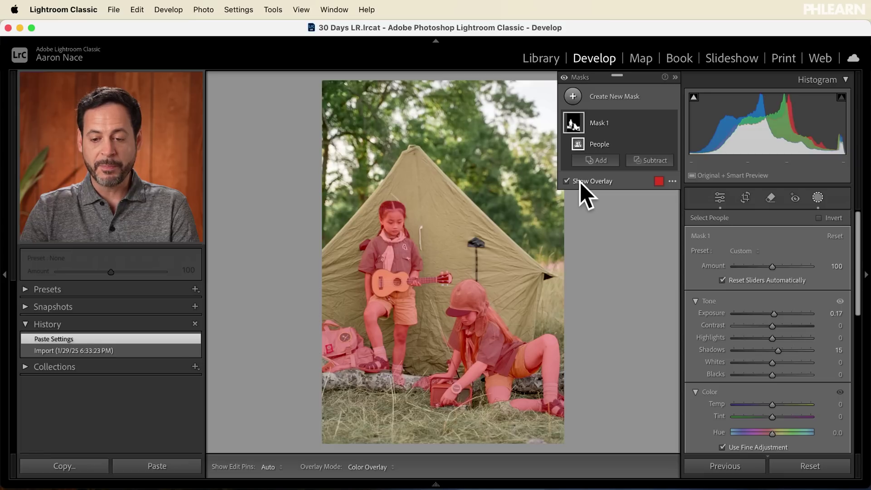
{"action": "left_click", "coordinate": [581, 181]}
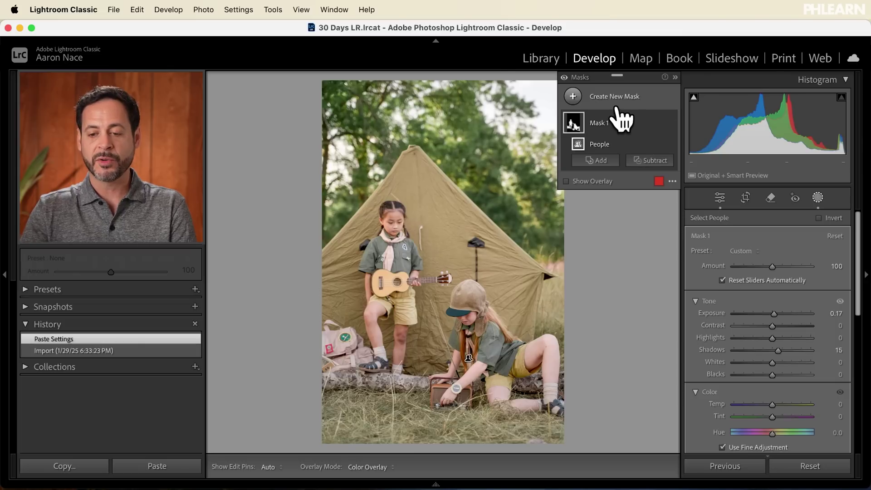
- Start a new Select People mask on the Batch Editing-10 photo
{"action": "left_click", "coordinate": [619, 99]}
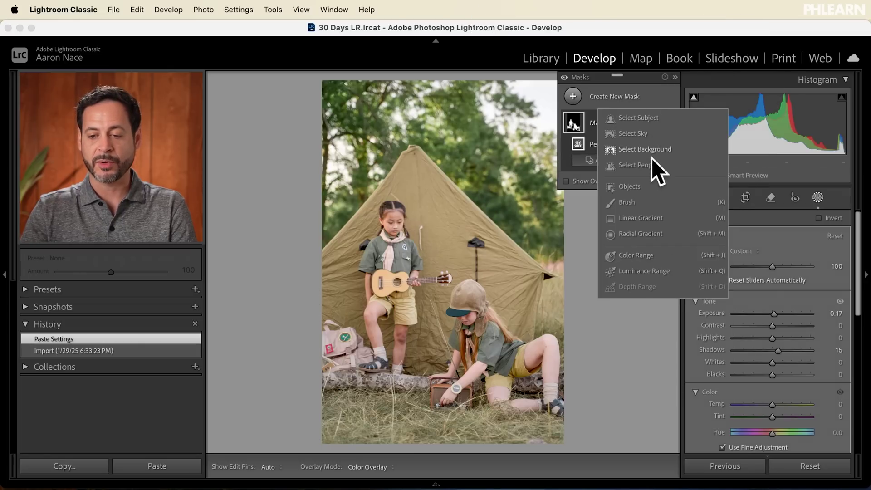
{"action": "left_click", "coordinate": [649, 165]}
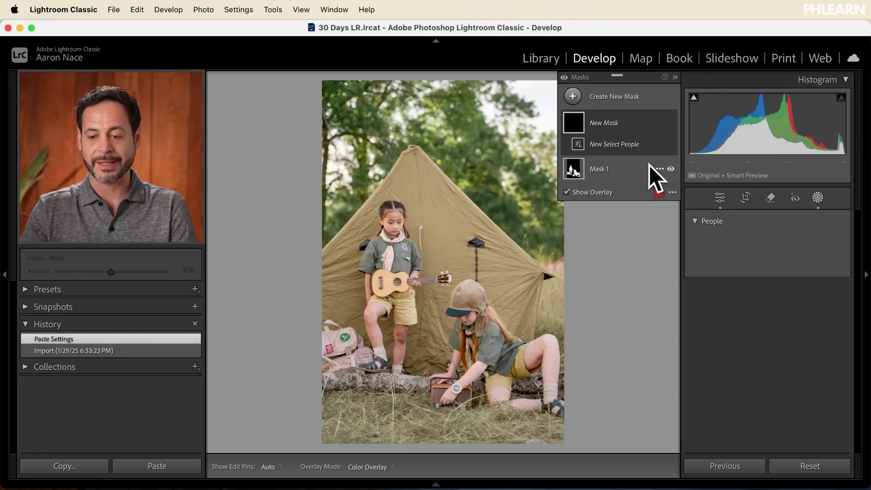
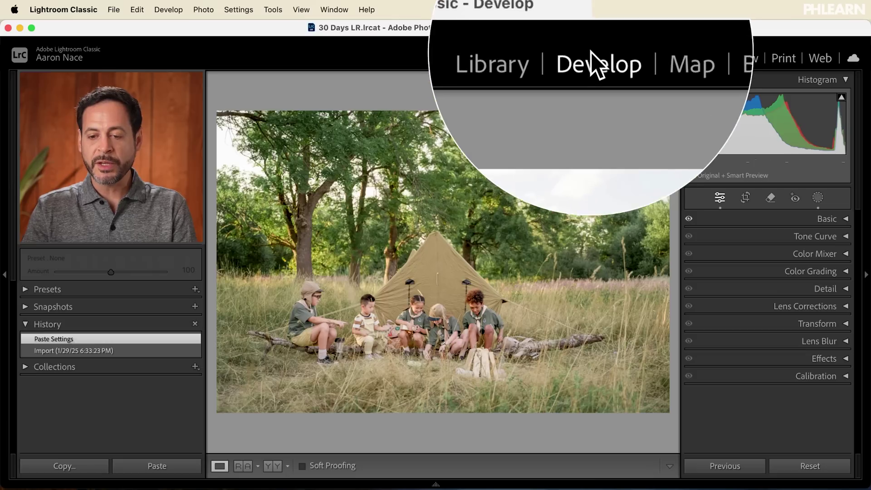
- Open the Basic adjustments of the wide campsite photo Batch Editing-7 and reset all its Tone settings
{"action": "left_click", "coordinate": [830, 220]}
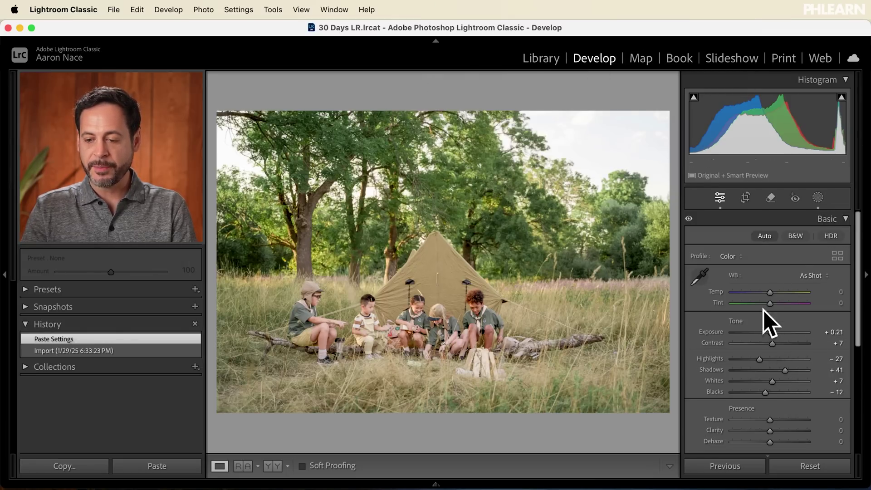
{"action": "key", "text": "alt"}
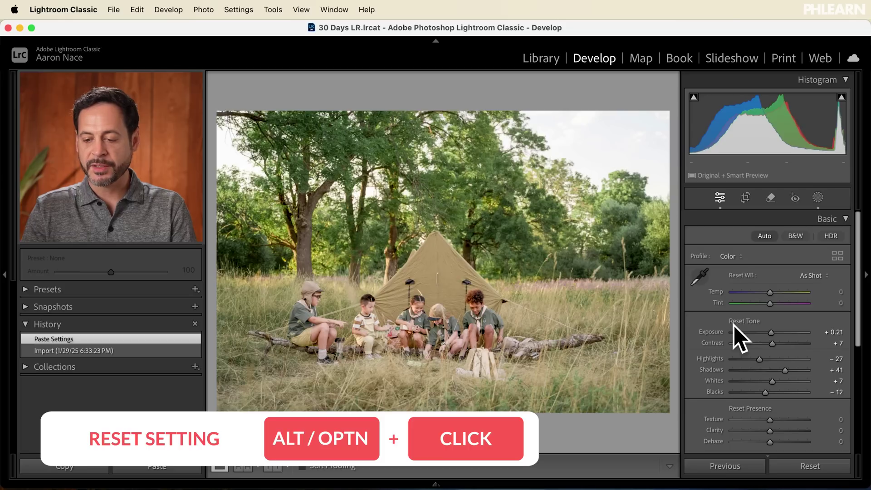
{"action": "key", "text": "alt"}
{"action": "key", "text": "alt"}
{"action": "key", "text": "alt"}
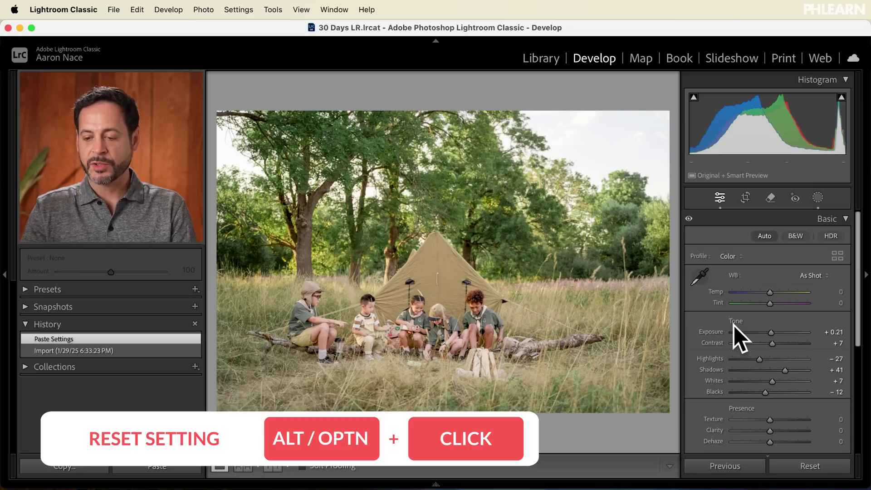
{"action": "left_click", "coordinate": [740, 323], "text": "alt"}
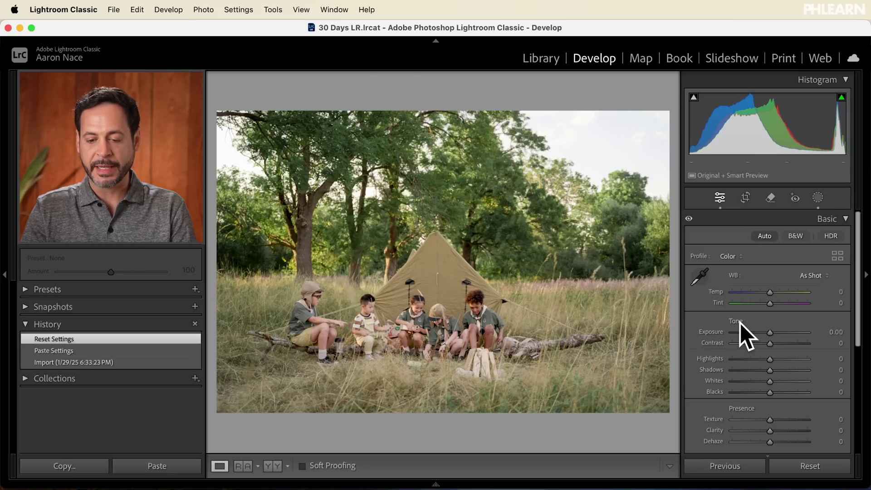
- Set the photo's Contrast to -42, Exposure to +0.30, Shadows to +42 and Vibrance to +27
{"action": "scroll", "coordinate": [741, 323], "scroll_direction": "down", "scroll_amount": 2}
{"action": "mouse_move", "coordinate": [769, 300]}
{"action": "left_mouse_down"}
{"action": "mouse_move", "coordinate": [753, 301]}
{"action": "mouse_move", "coordinate": [772, 290]}
{"action": "left_mouse_up"}
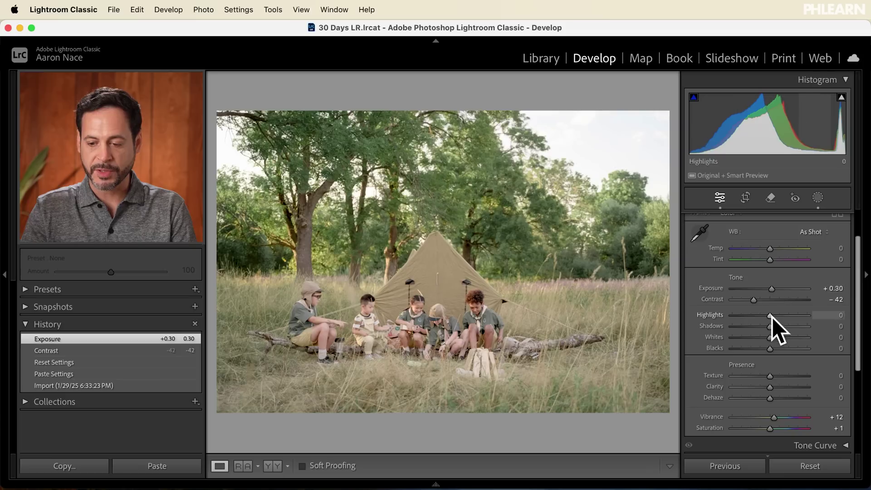
{"action": "left_click_drag", "start_coordinate": [772, 325], "coordinate": [786, 325]}
{"action": "scroll", "coordinate": [786, 325], "scroll_direction": "down", "scroll_amount": 2}
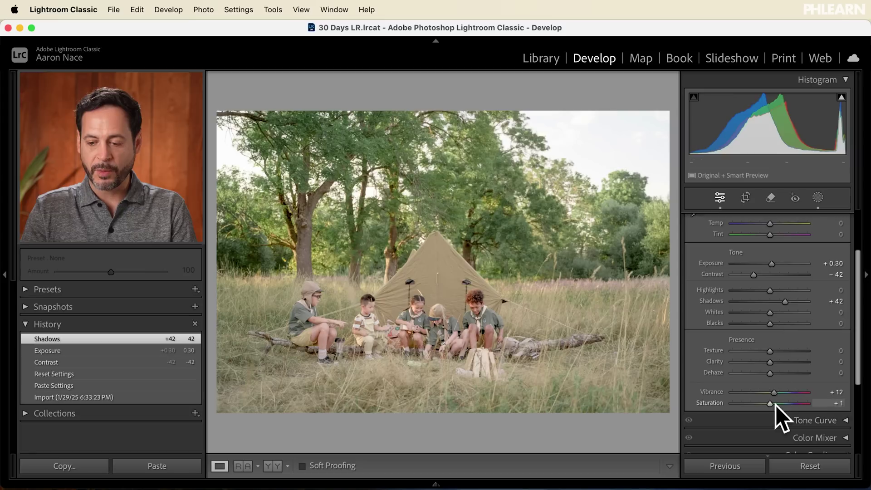
{"action": "left_click_drag", "start_coordinate": [774, 393], "coordinate": [780, 393]}
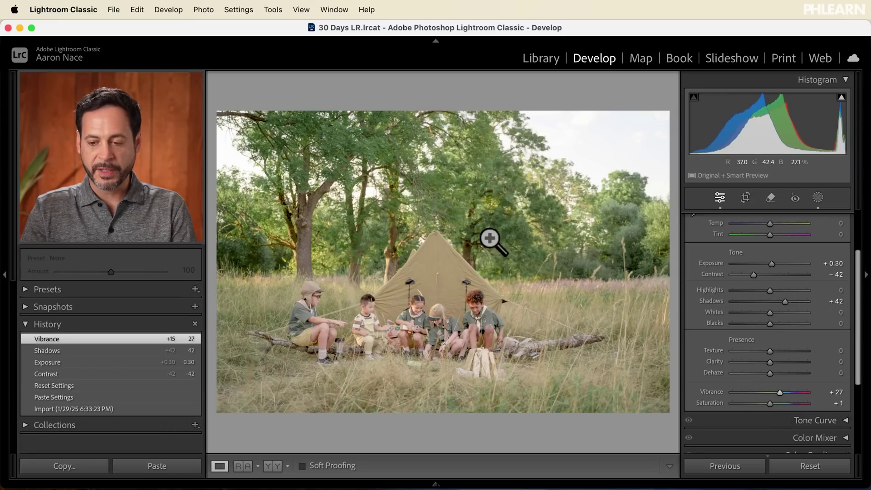
- Shift the tree foliage hues with the Color Mixer's targeted adjustment, to Yellow -47 and Green -94
{"action": "scroll", "coordinate": [707, 317], "scroll_direction": "down", "scroll_amount": 3}
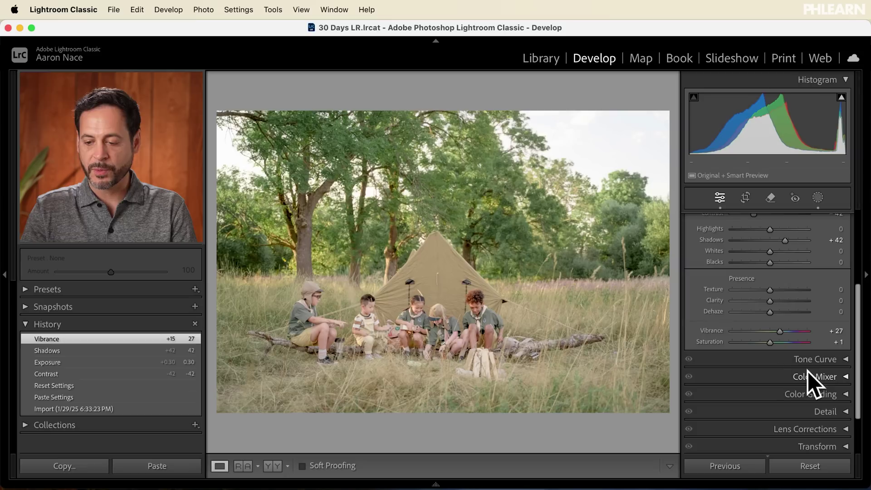
{"action": "left_click", "coordinate": [810, 374]}
{"action": "scroll", "coordinate": [818, 378], "scroll_direction": "down", "scroll_amount": 3}
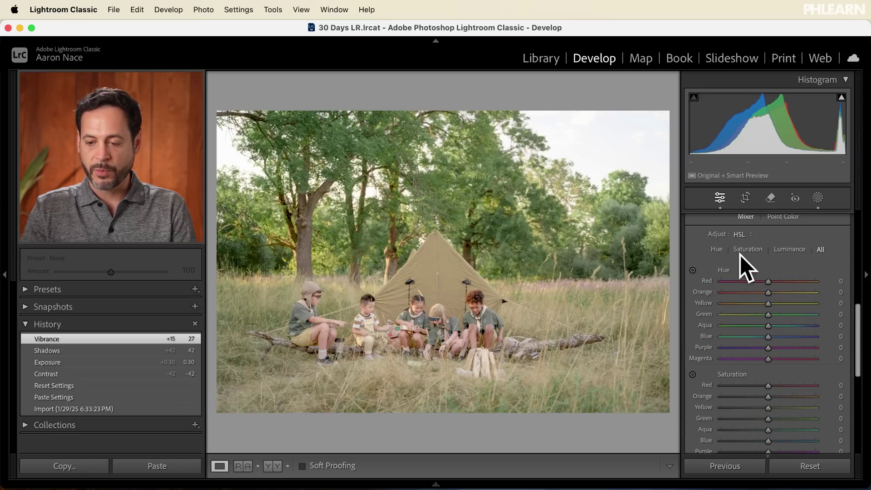
{"action": "scroll", "coordinate": [744, 229], "scroll_direction": "up", "scroll_amount": 1}
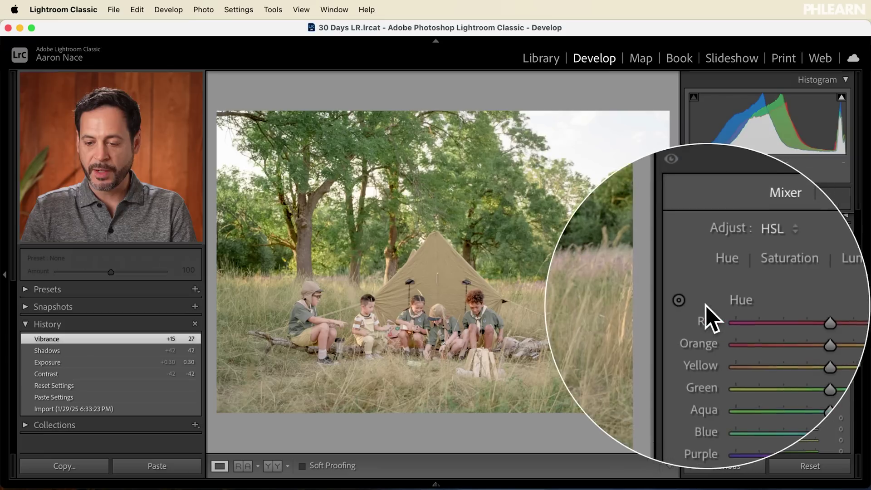
{"action": "left_click", "coordinate": [692, 303]}
{"action": "left_click_drag", "start_coordinate": [477, 165], "coordinate": [477, 181]}
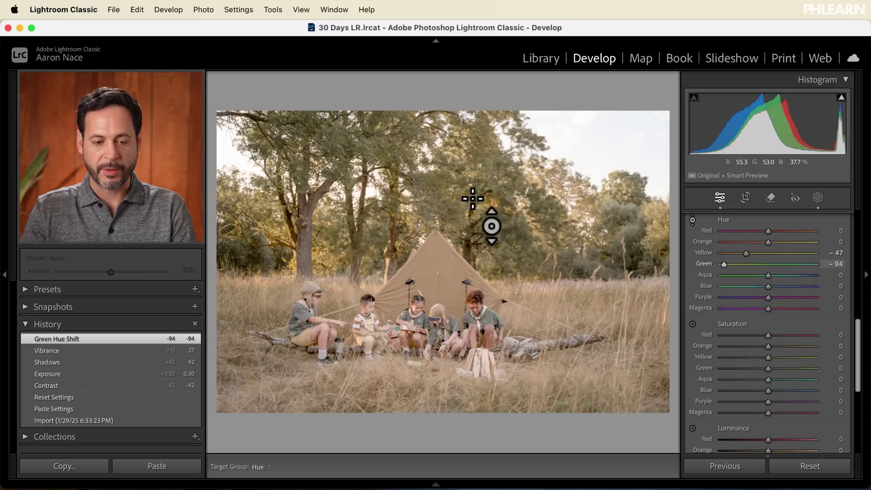
- Collapse the Color Mixer and raise the photo's Vibrance to +44
{"action": "scroll", "coordinate": [766, 293], "scroll_direction": "up", "scroll_amount": 3}
{"action": "scroll", "coordinate": [766, 292], "scroll_direction": "up", "scroll_amount": 2}
{"action": "left_click", "coordinate": [805, 303]}
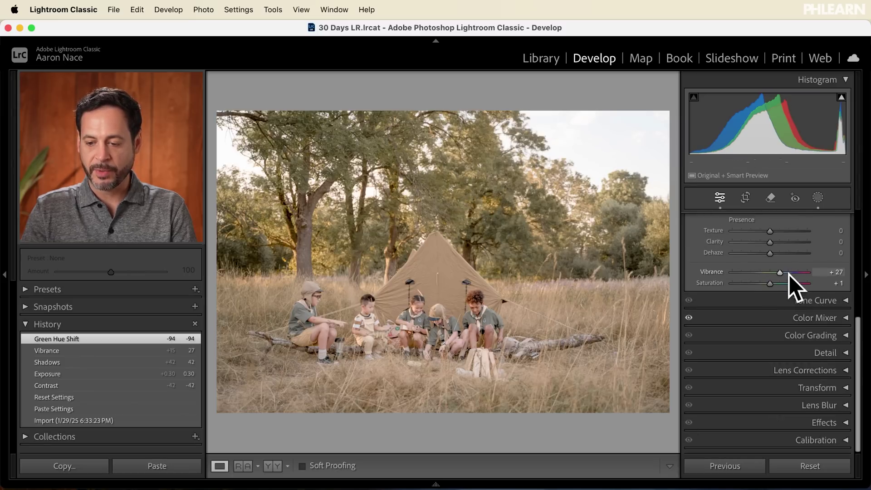
{"action": "left_click_drag", "start_coordinate": [781, 274], "coordinate": [787, 274]}
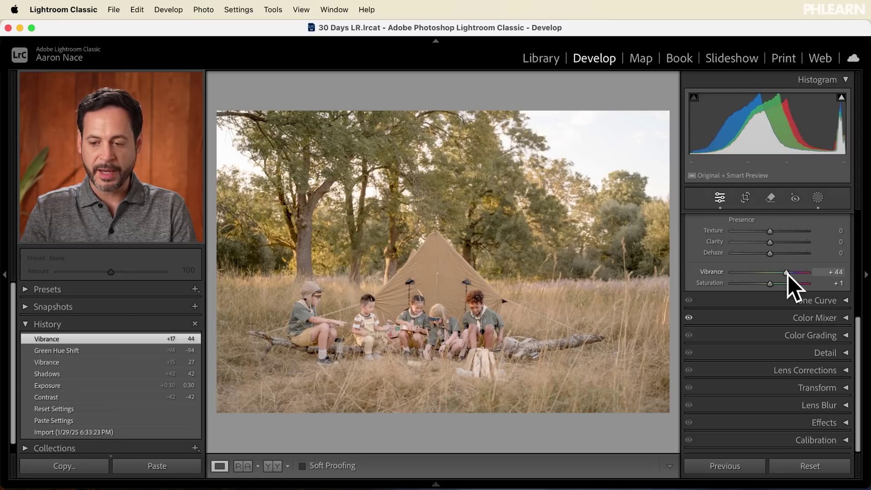
- Open masking and compare the photo with Mask 1 hidden and shown
{"action": "left_click", "coordinate": [818, 199]}
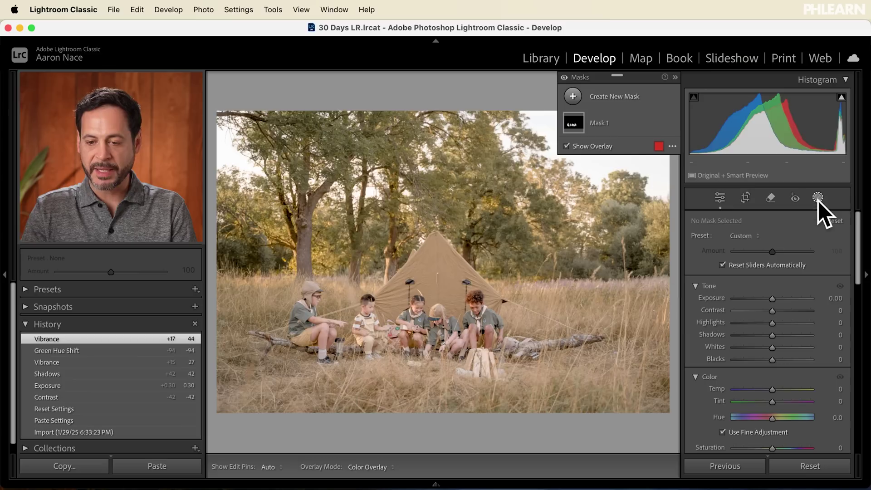
{"action": "left_click", "coordinate": [671, 123]}
{"action": "left_click", "coordinate": [670, 123]}
{"action": "left_click", "coordinate": [670, 123]}
{"action": "left_click", "coordinate": [670, 122]}
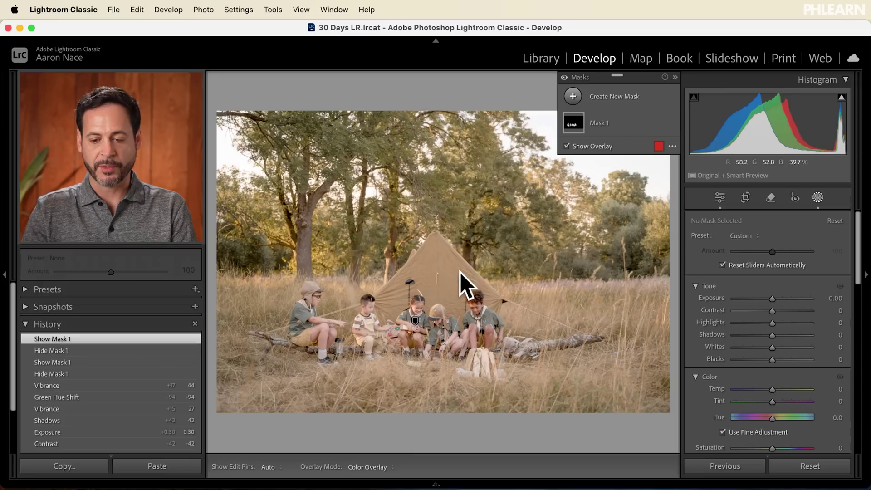
- Close masking and set the photo's Shadows to +52 and Contrast to -50
{"action": "left_click", "coordinate": [816, 200]}
{"action": "left_click_drag", "start_coordinate": [755, 345], "coordinate": [744, 343]}
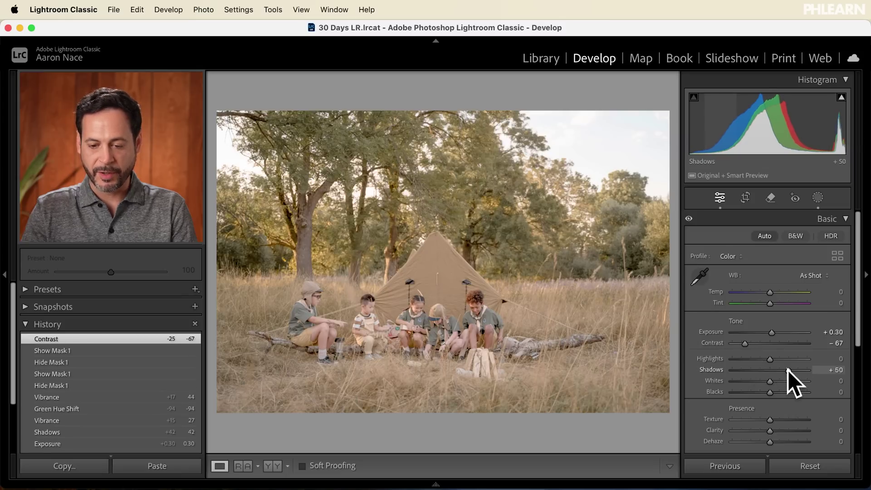
{"action": "left_click_drag", "start_coordinate": [788, 370], "coordinate": [788, 370]}
{"action": "left_click_drag", "start_coordinate": [745, 344], "coordinate": [753, 344]}
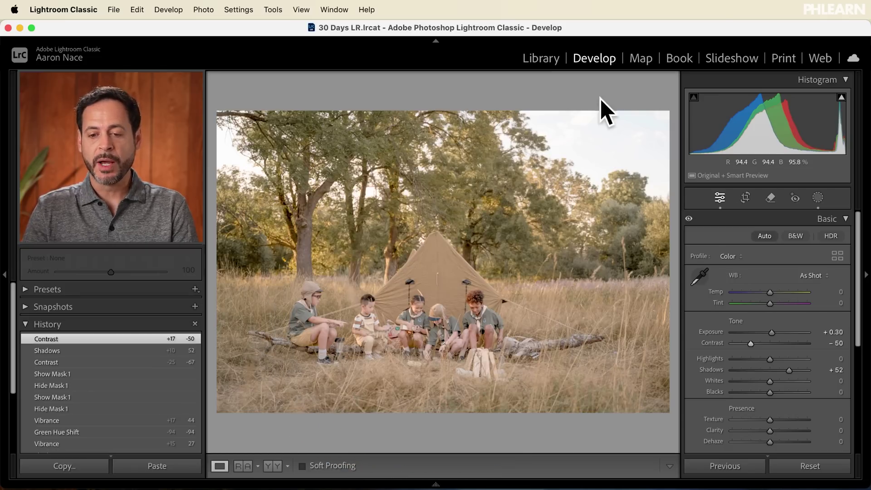
- Return to the Library grid and select all ten photos with Batch Editing-7 as the primary selection
{"action": "left_click", "coordinate": [543, 62]}
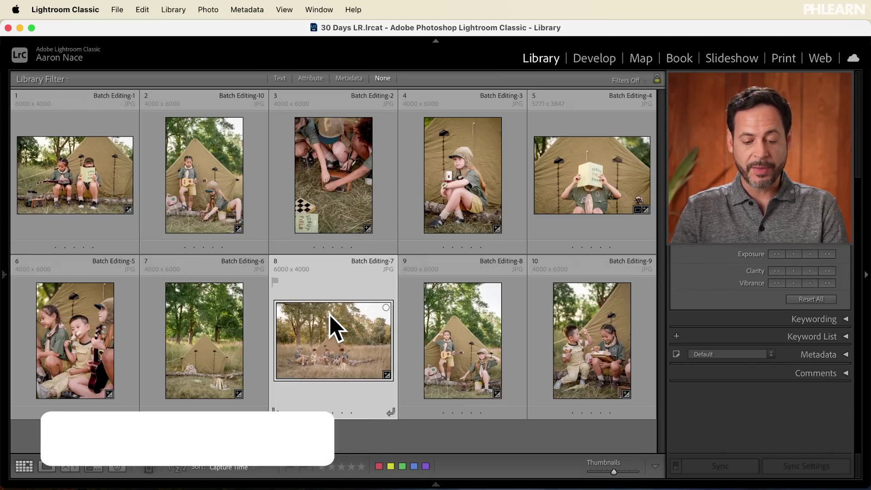
{"action": "key", "text": "super+a"}
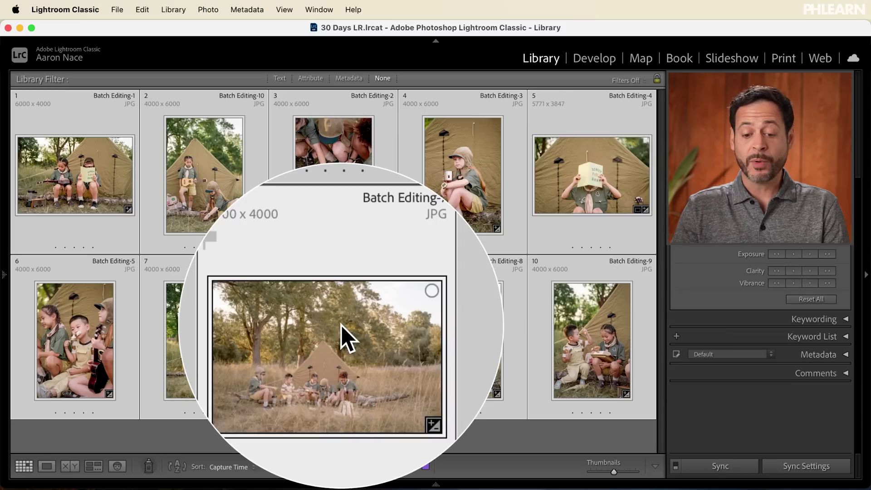
{"action": "mouse_move", "coordinate": [733, 483]}
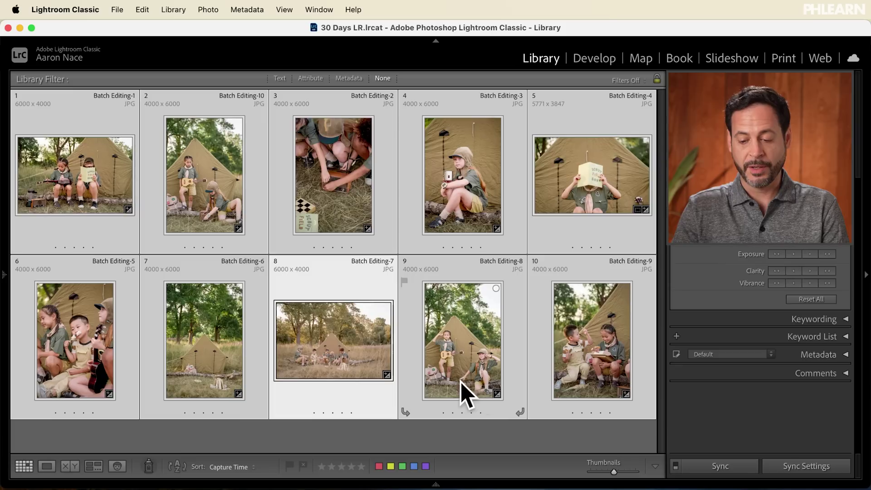
{"action": "mouse_move", "coordinate": [434, 485]}
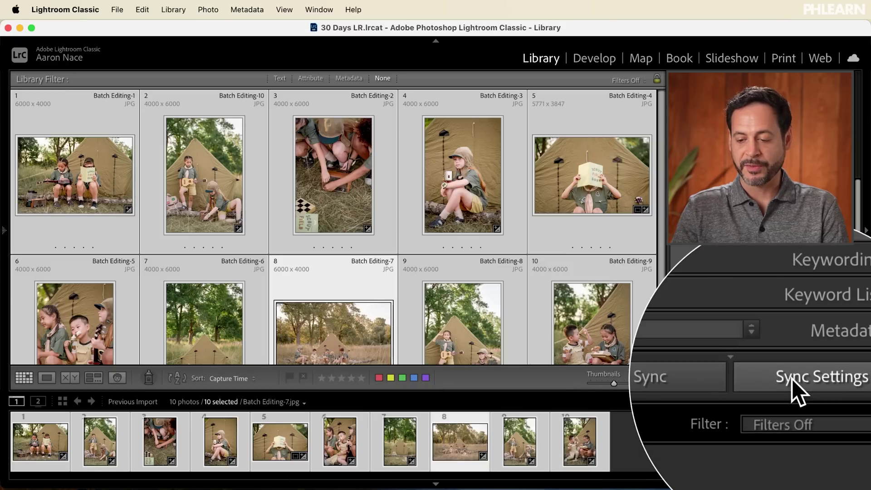
{"action": "left_click", "coordinate": [435, 484]}
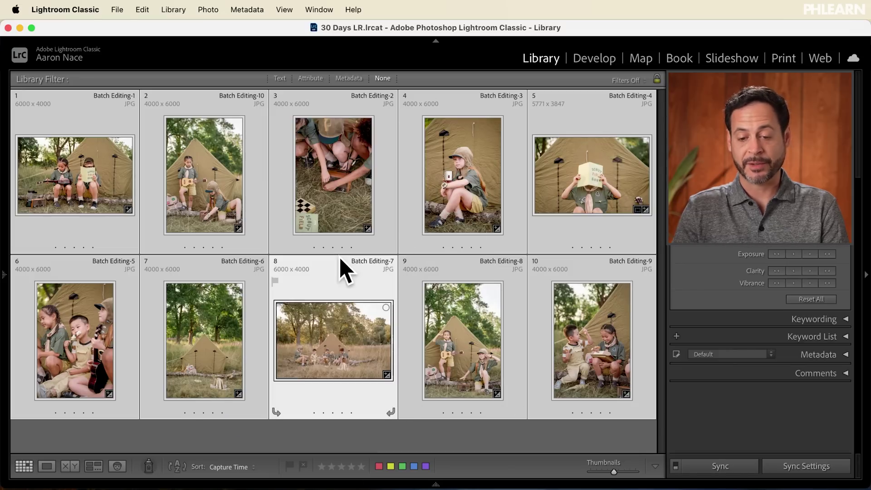
- Synchronize all settings from Batch Editing-7 to the other selected photos, replacing their existing masks
{"action": "left_click", "coordinate": [802, 467]}
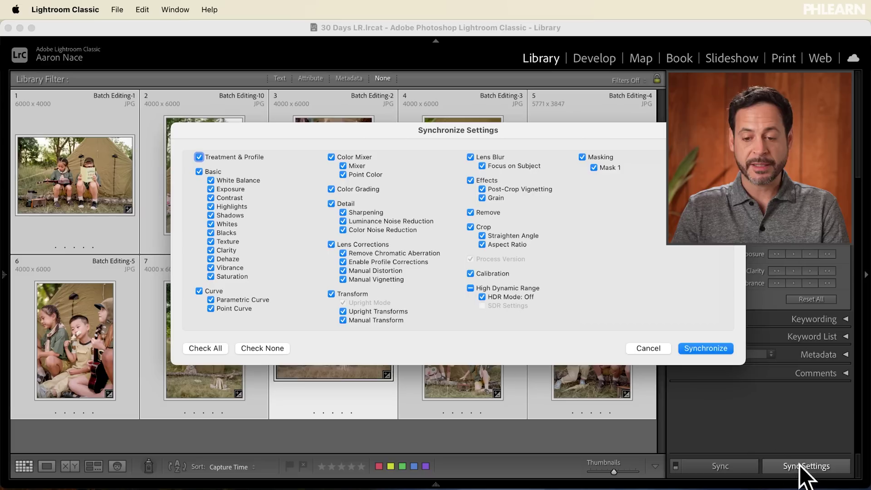
{"action": "left_click", "coordinate": [205, 349]}
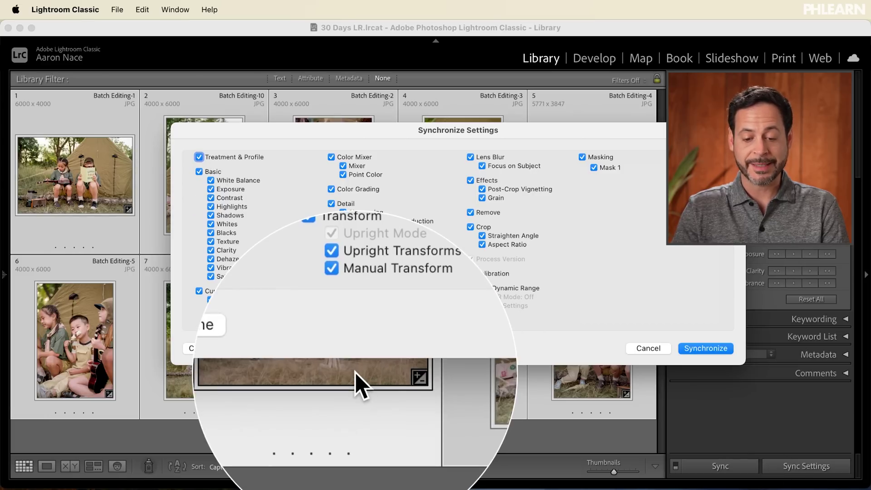
{"action": "left_click", "coordinate": [702, 347]}
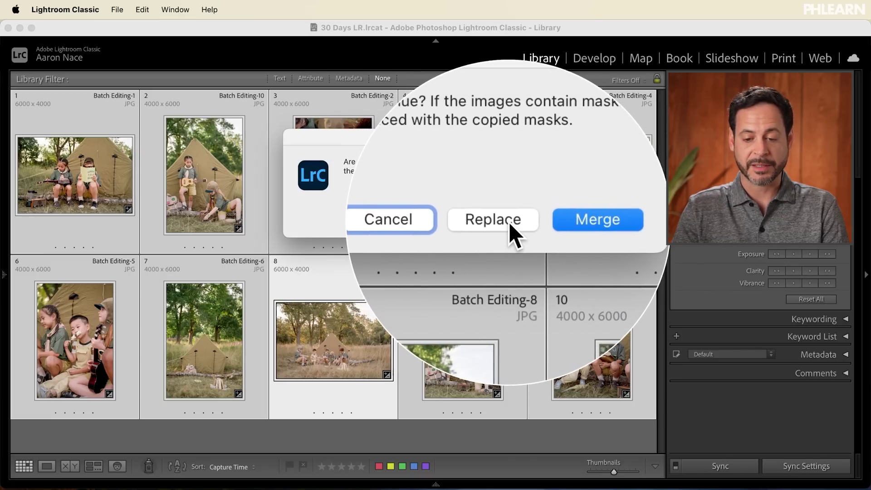
{"action": "left_click", "coordinate": [510, 229]}
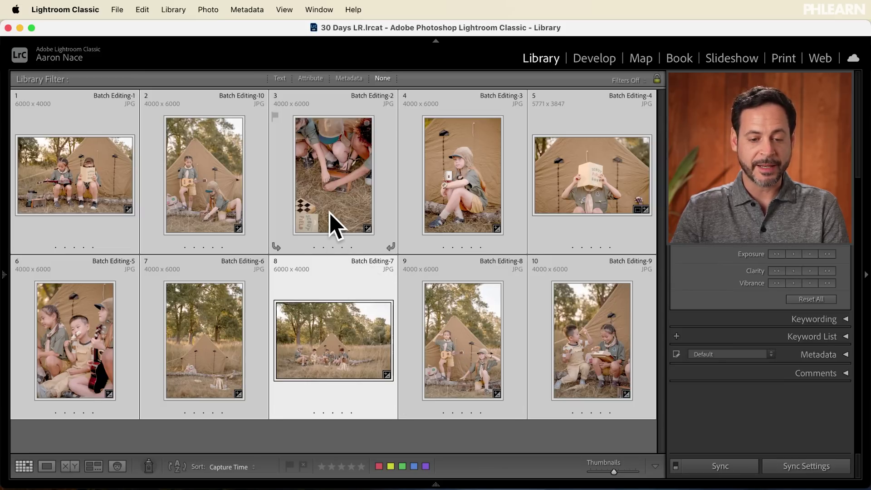
- Examine the synced photos one by one at large size, starting from Batch Editing-1, and return to the grid
{"action": "double_click", "coordinate": [59, 149]}
{"action": "key", "text": "Right"}
{"action": "key", "text": "Right"}
{"action": "key", "text": "Right"}
{"action": "key", "text": "Right"}
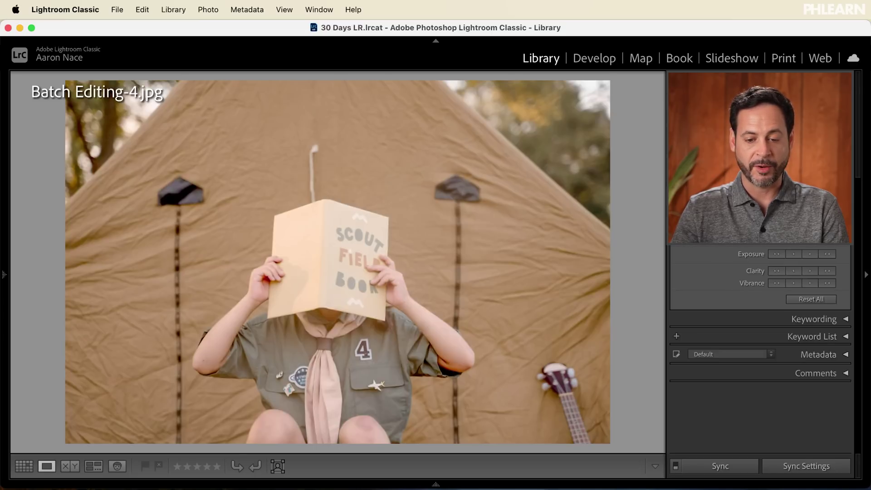
{"action": "key", "text": "Right"}
{"action": "key", "text": "Right"}
{"action": "key", "text": "Right"}
{"action": "key", "text": "Right"}
{"action": "key", "text": "Right"}
{"action": "key", "text": "Left"}
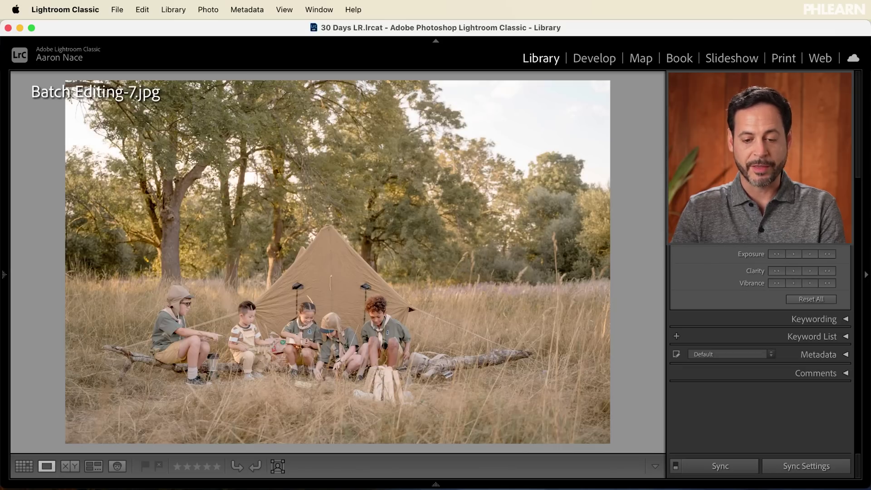
{"action": "key", "text": "g"}
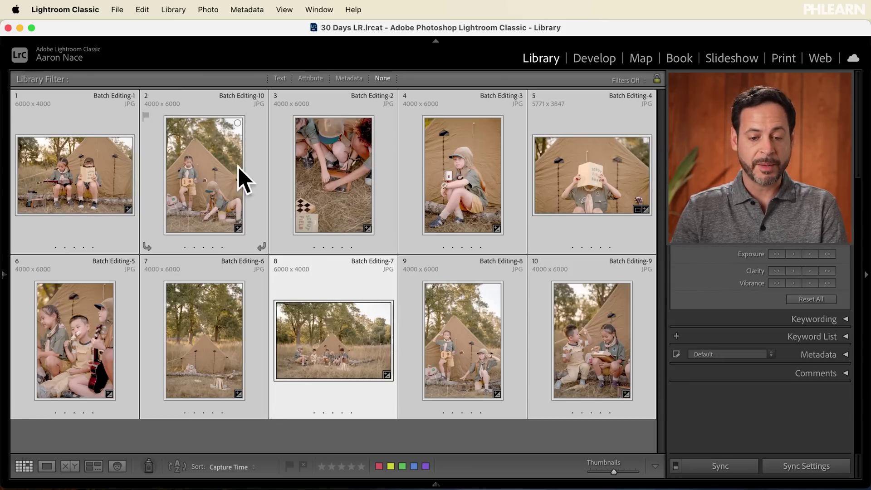
- Cool the Temp of Batch Editing-7 slightly in the Develop module and return to the Library grid
{"action": "key", "text": "d"}
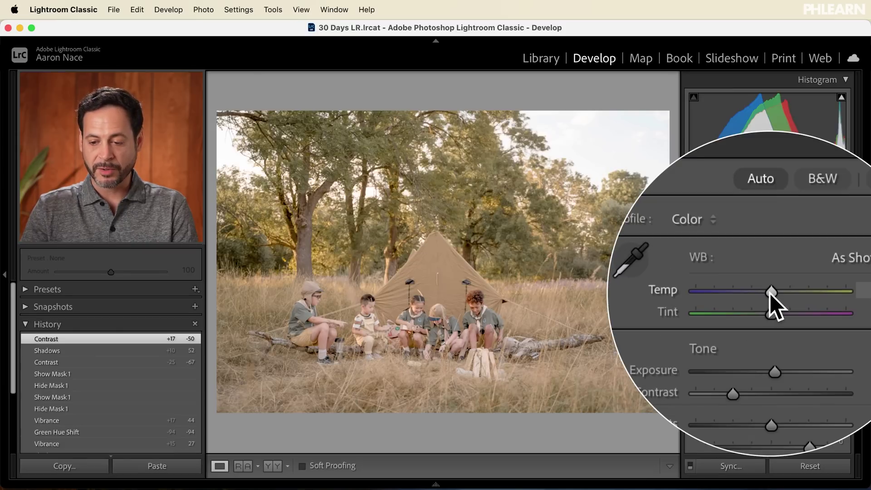
{"action": "left_click_drag", "start_coordinate": [770, 293], "coordinate": [767, 293]}
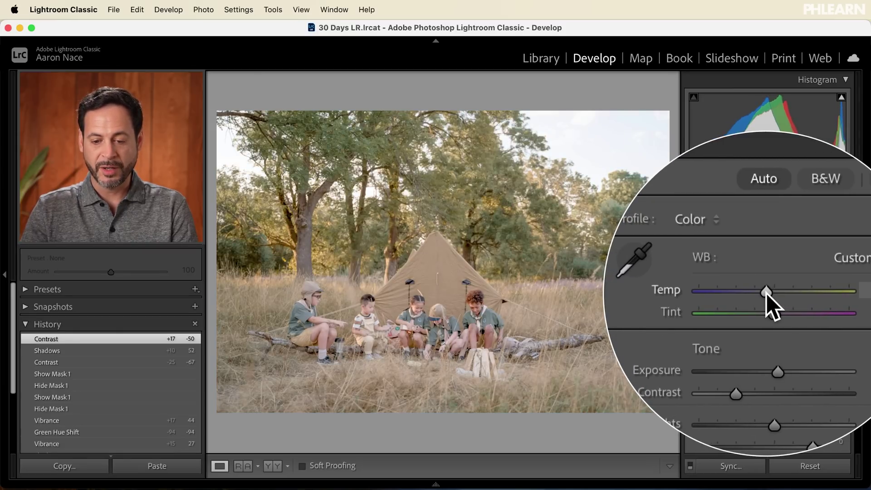
{"action": "key", "text": "g"}
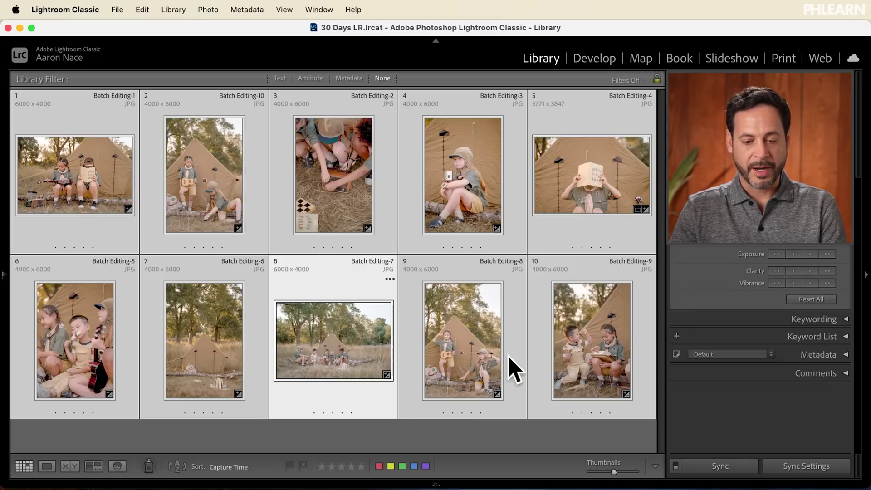
- Synchronize only White Balance from Batch Editing-7 to the other selected photos, and deselect the batch
{"action": "left_click", "coordinate": [825, 471]}
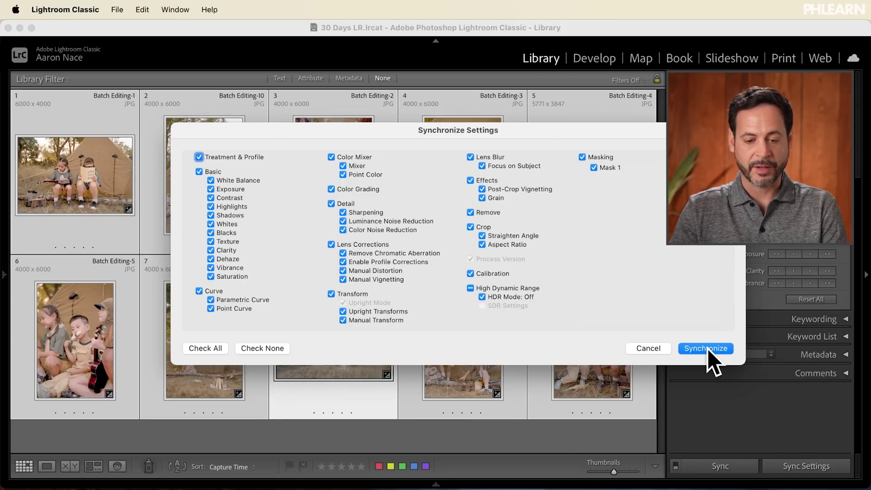
{"action": "left_click", "coordinate": [274, 349]}
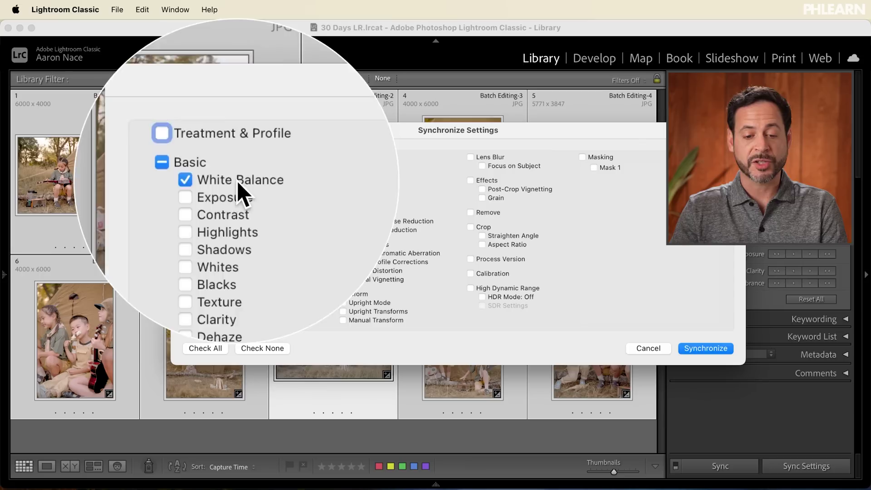
{"action": "left_click", "coordinate": [705, 348]}
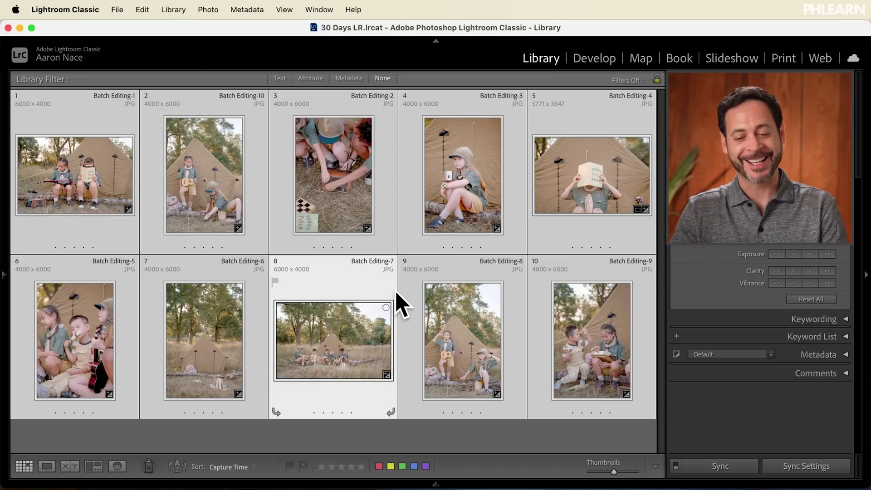
{"action": "key", "text": "super+d"}
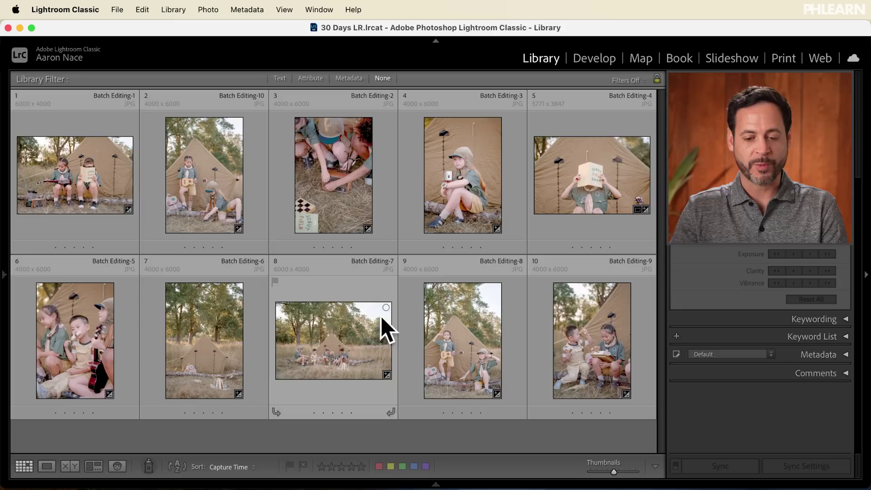